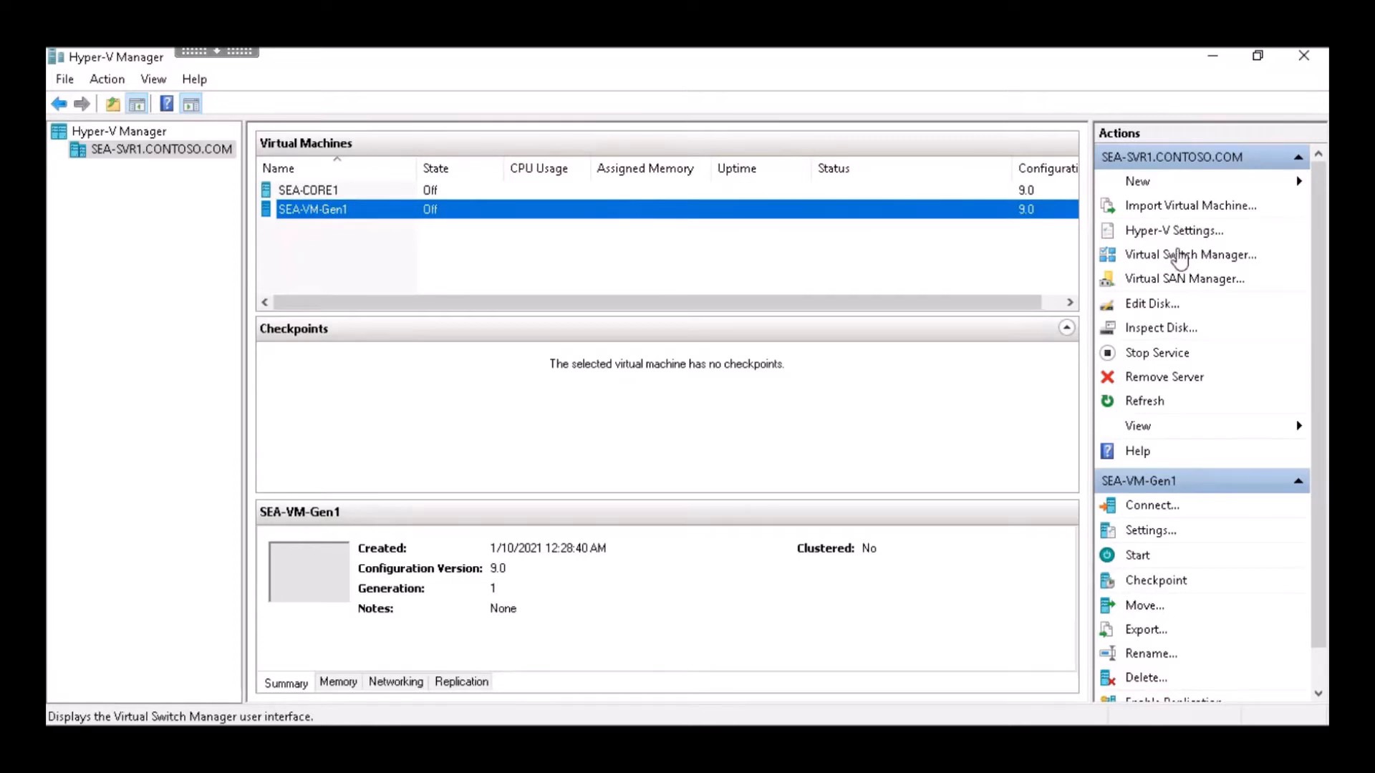
Create a private virtual switch named Contoso Private Switch on SEA-SVR1.
click(1179, 256)
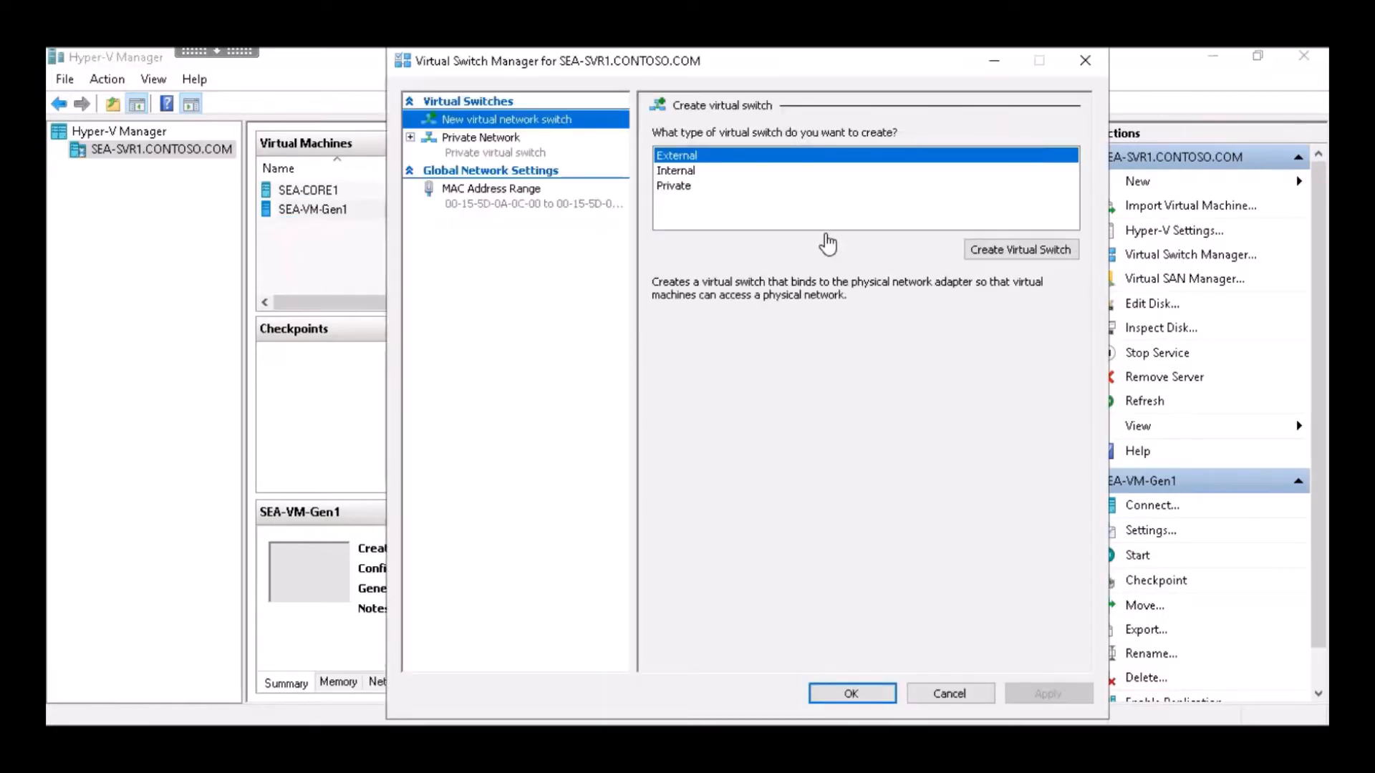
click(689, 188)
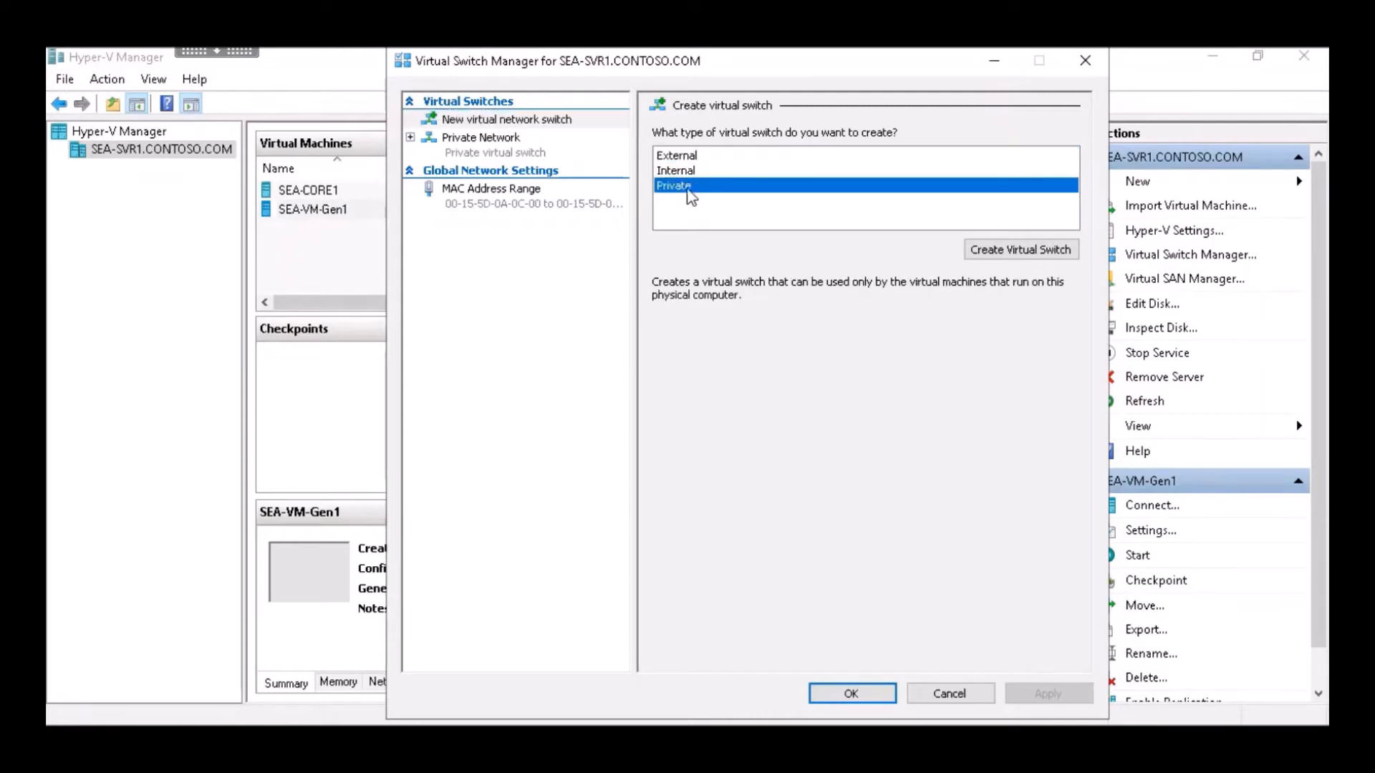
click(995, 252)
drag(748, 155, 635, 158)
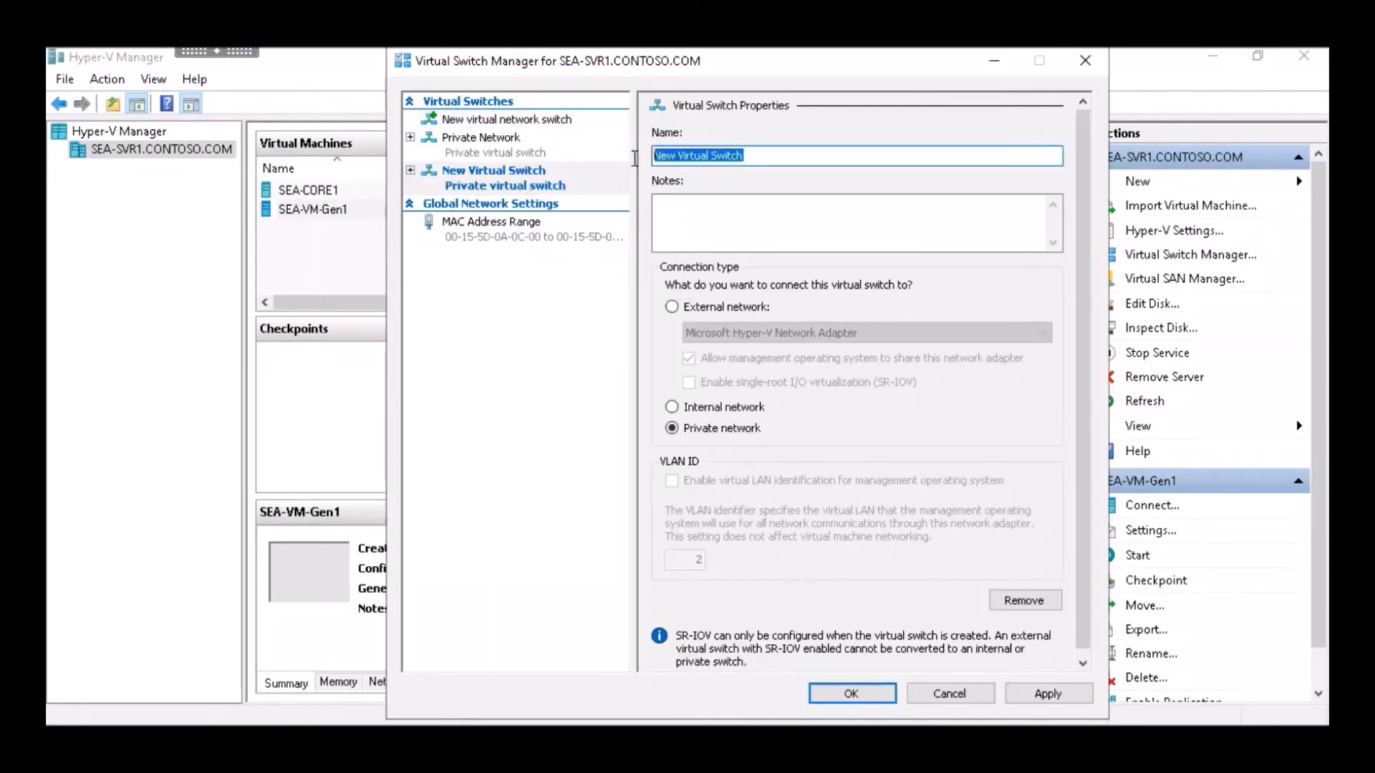
text(Conto)
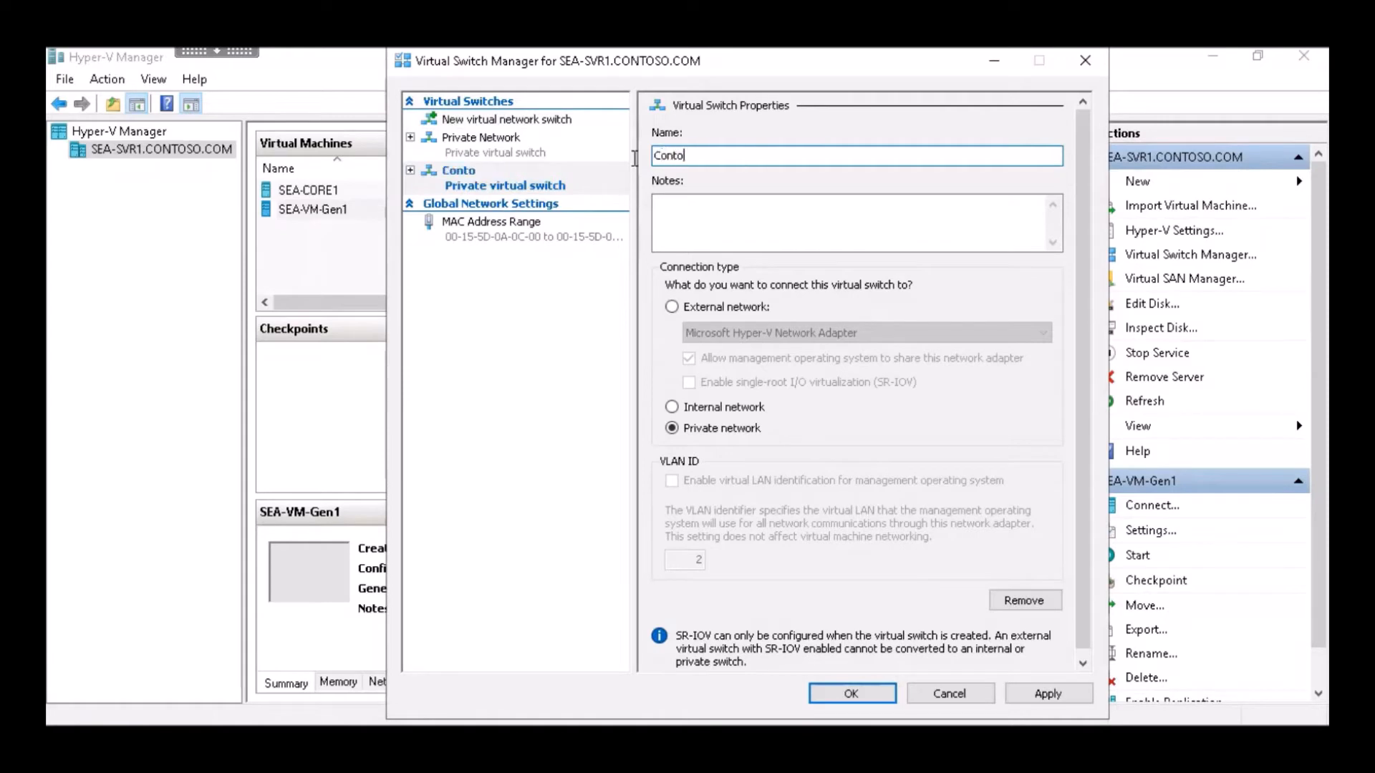
text(so Private Switch)
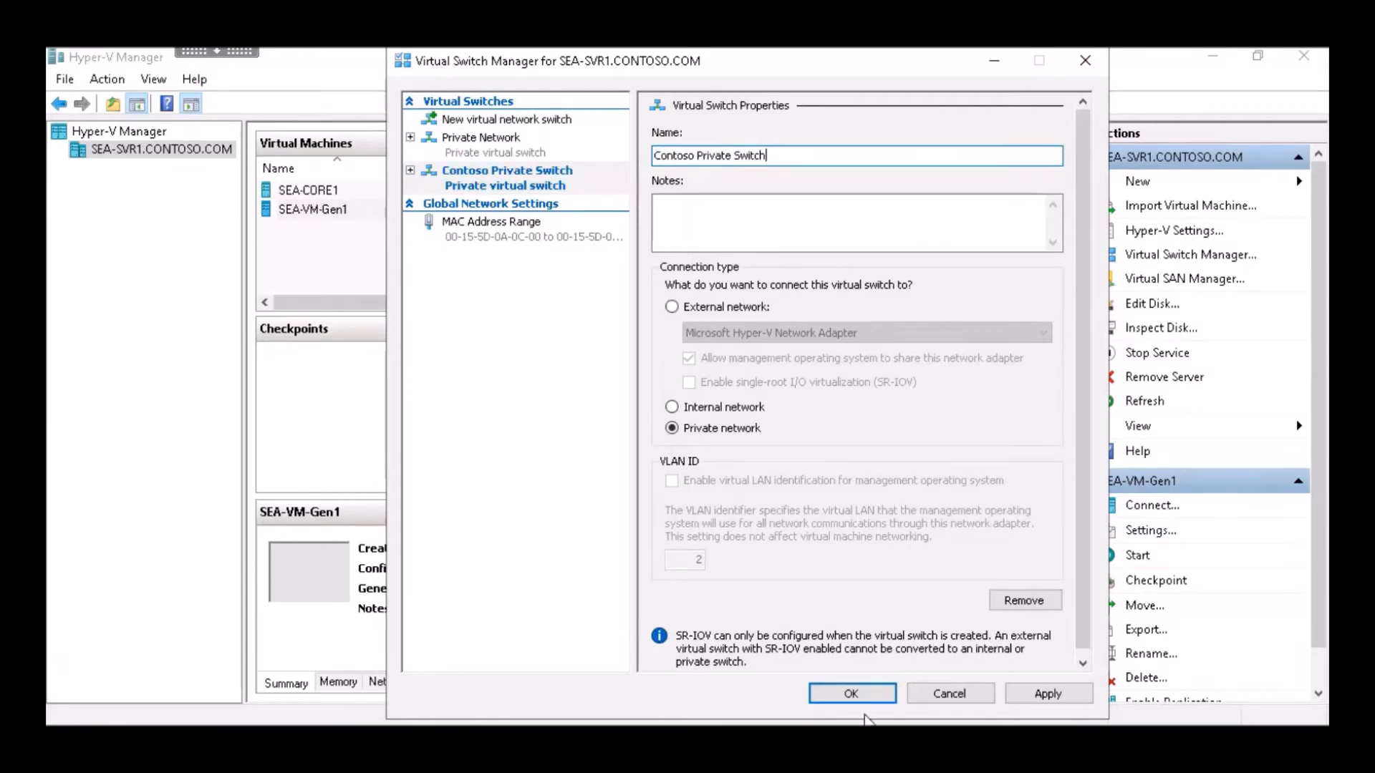
click(847, 695)
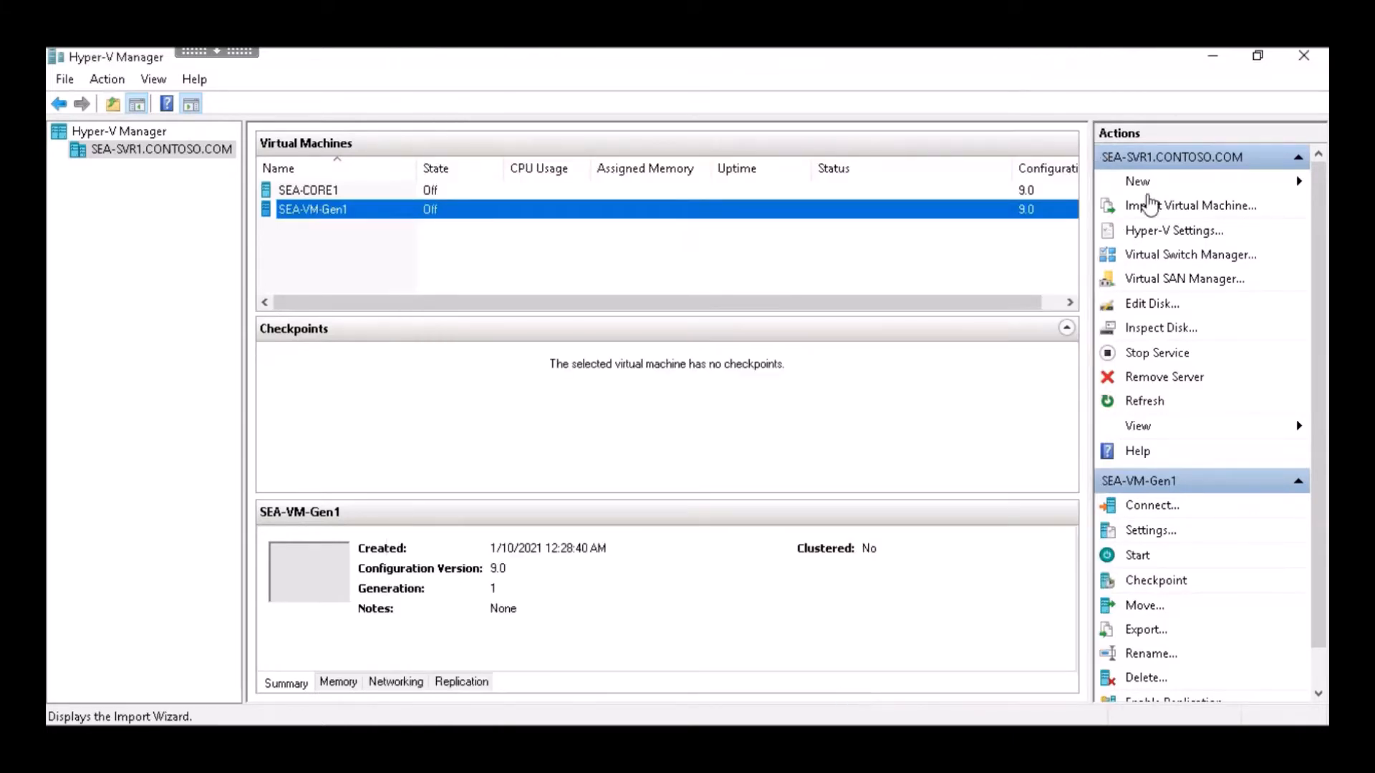
Start a new virtual hard disk with the VHD format and the Differencing disk type.
click(1148, 185)
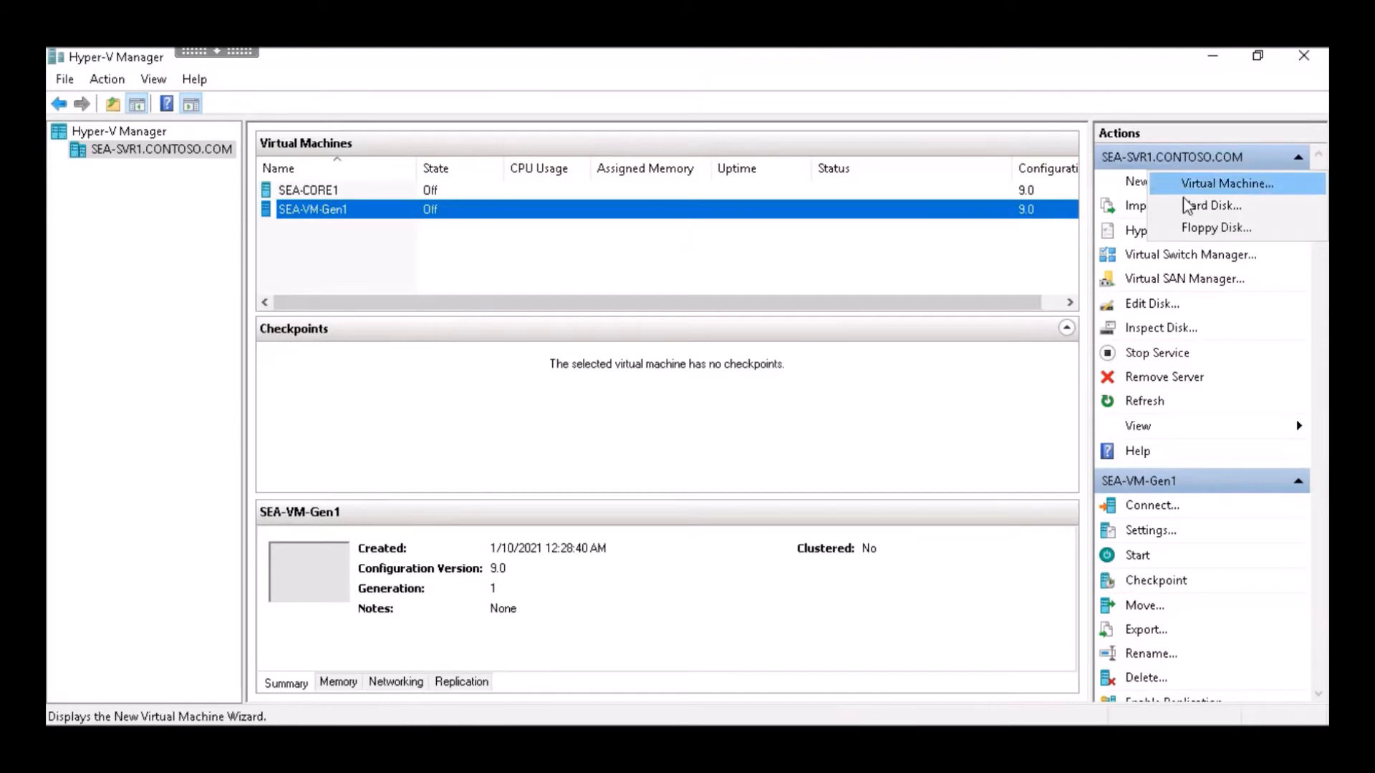
click(1212, 206)
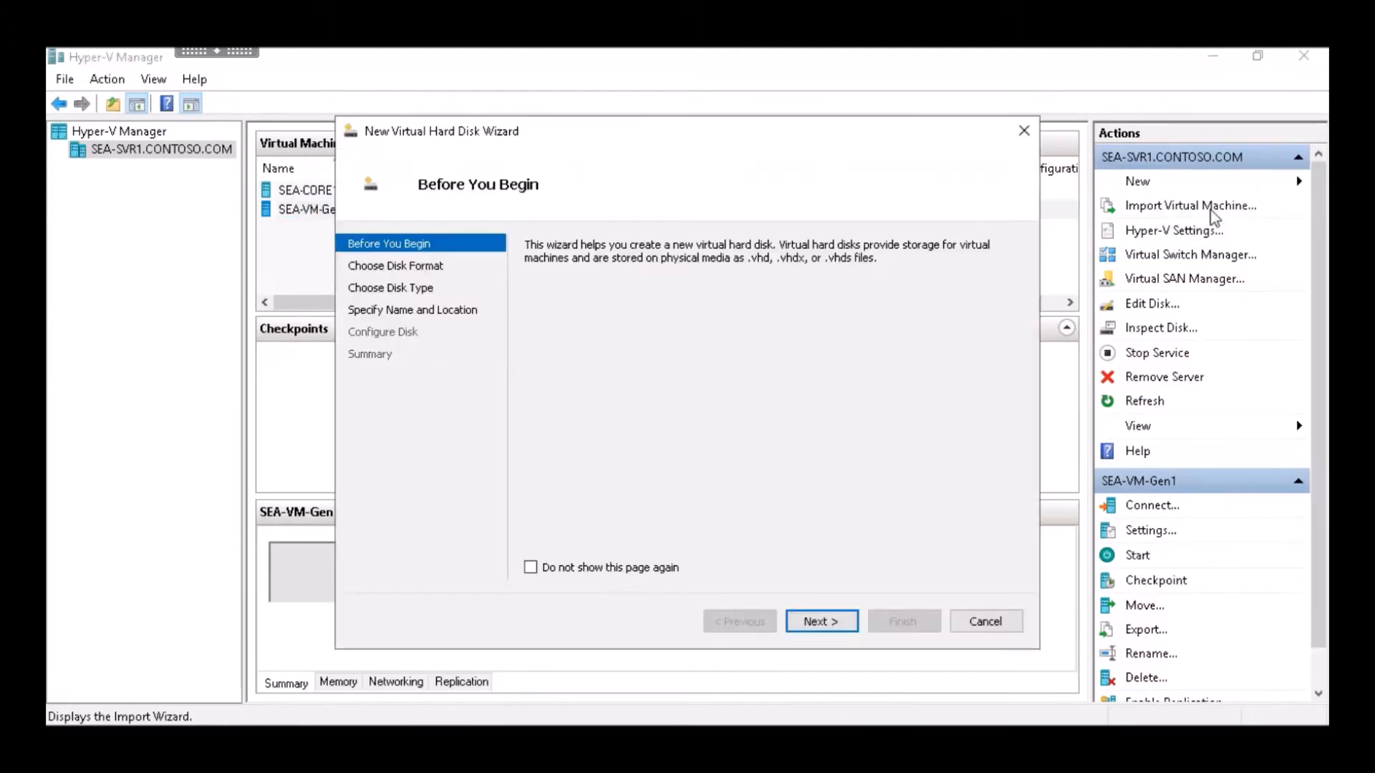
click(830, 622)
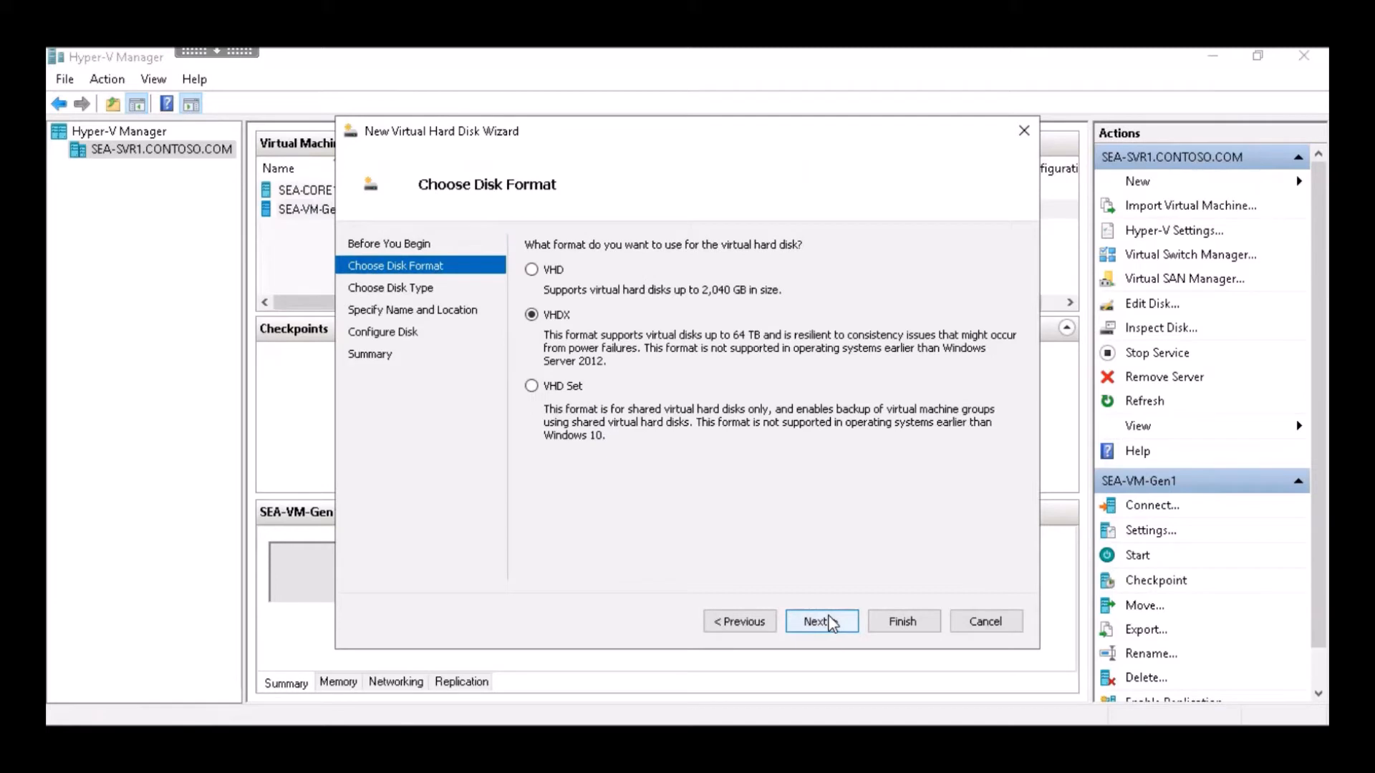
click(532, 269)
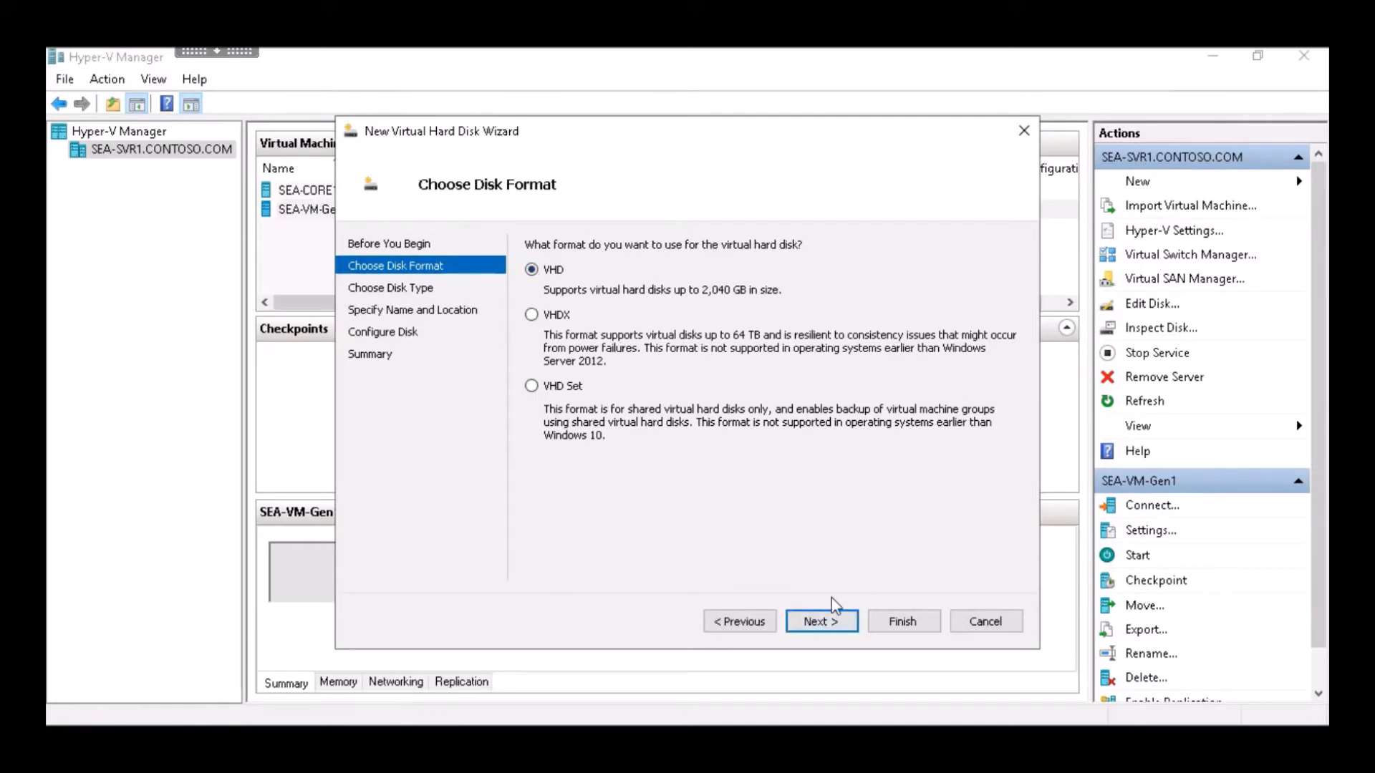
click(817, 623)
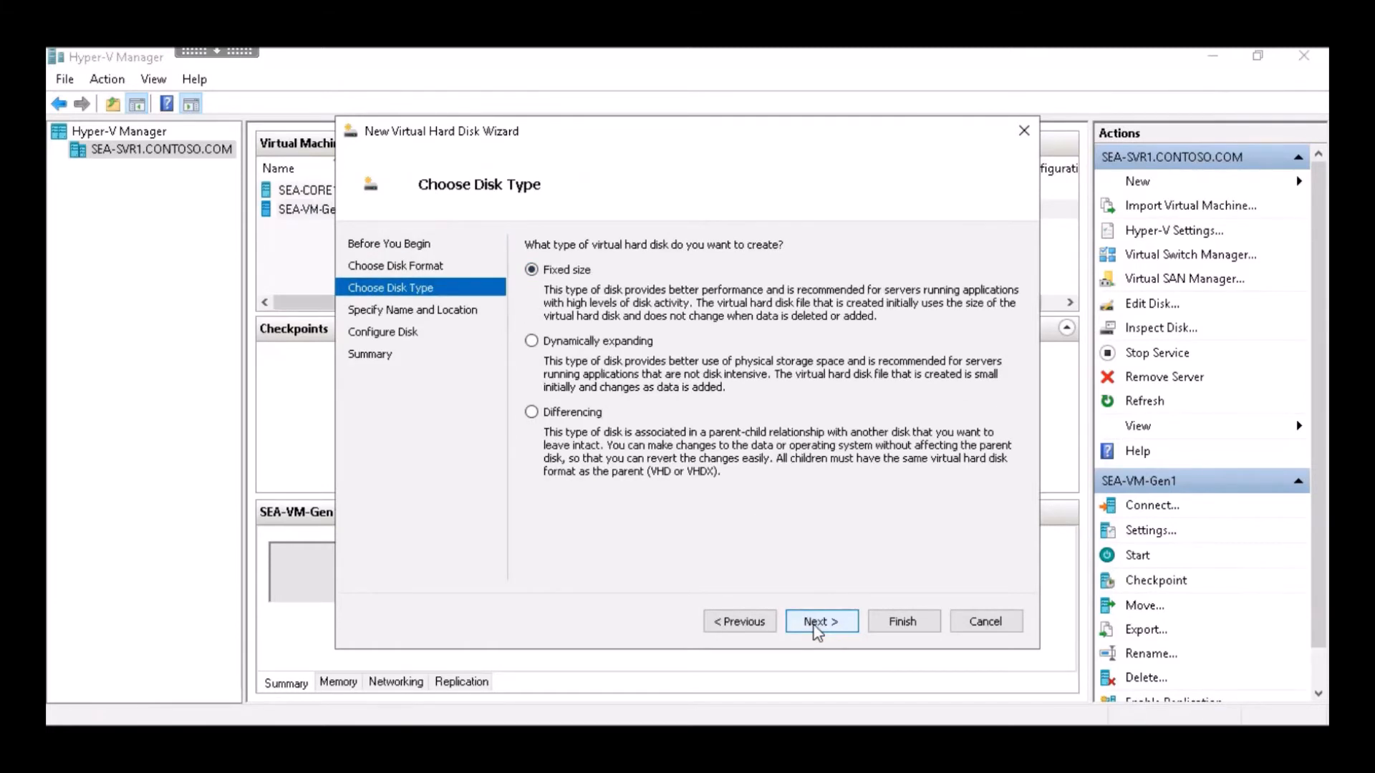
click(607, 415)
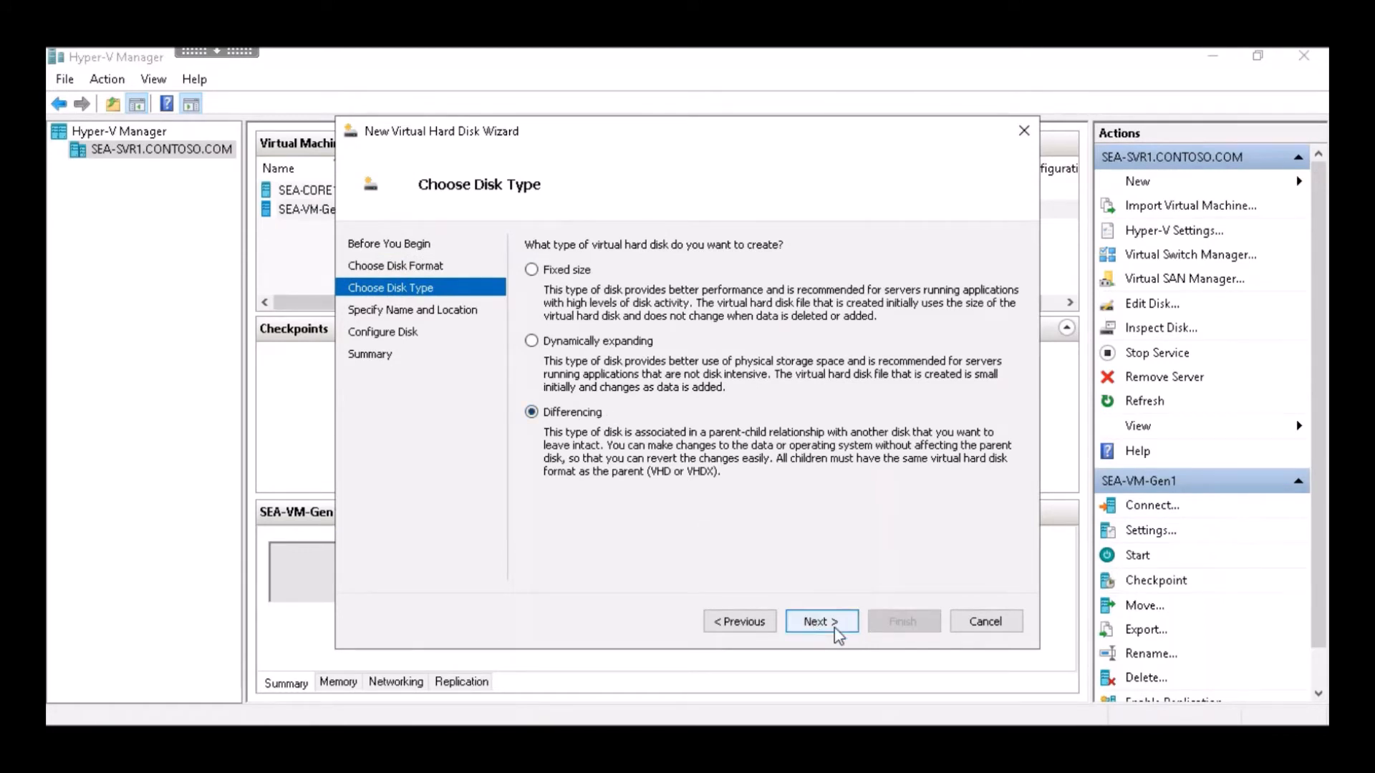
click(822, 622)
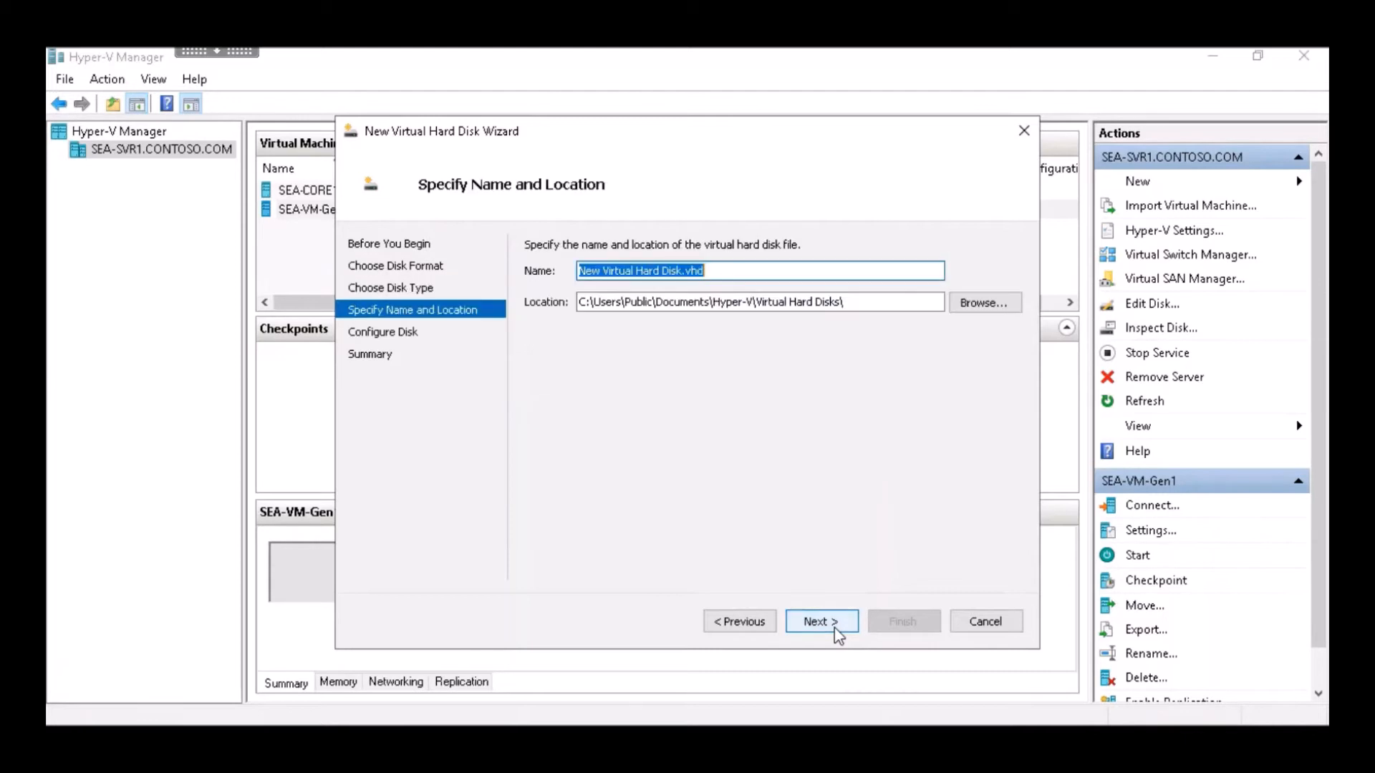
Name the new virtual hard disk SEA-VM1 and store it in C:\base.
text(SEA)
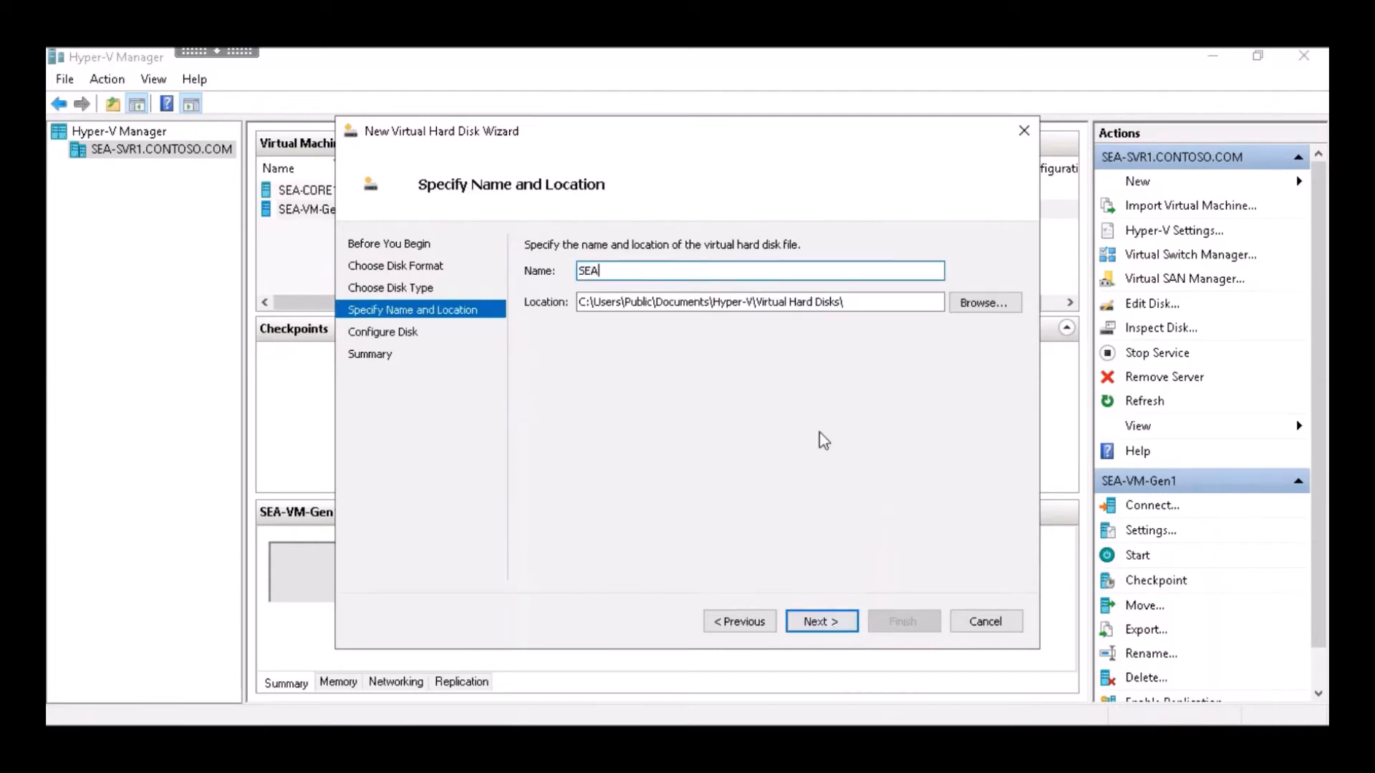
text(-VM2)
click(974, 304)
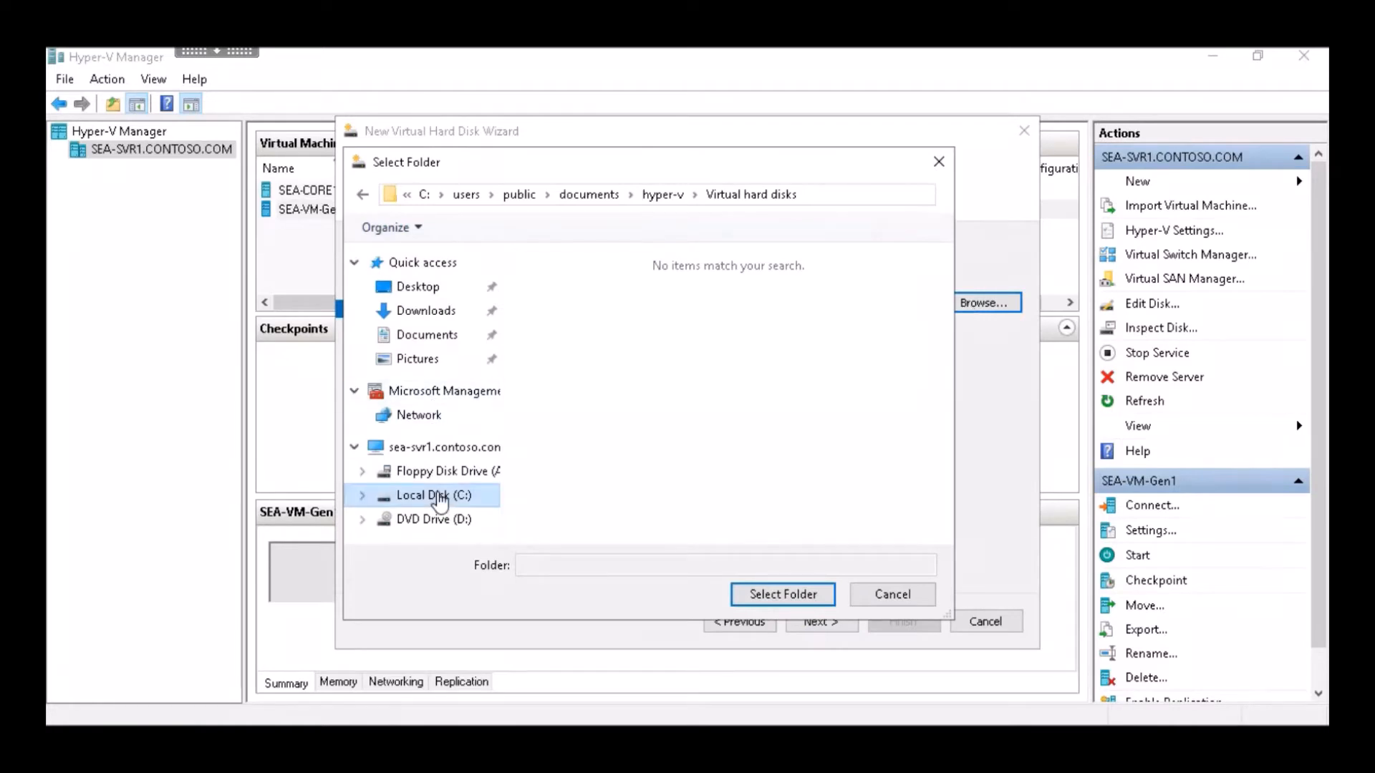
click(439, 497)
click(630, 276)
click(776, 594)
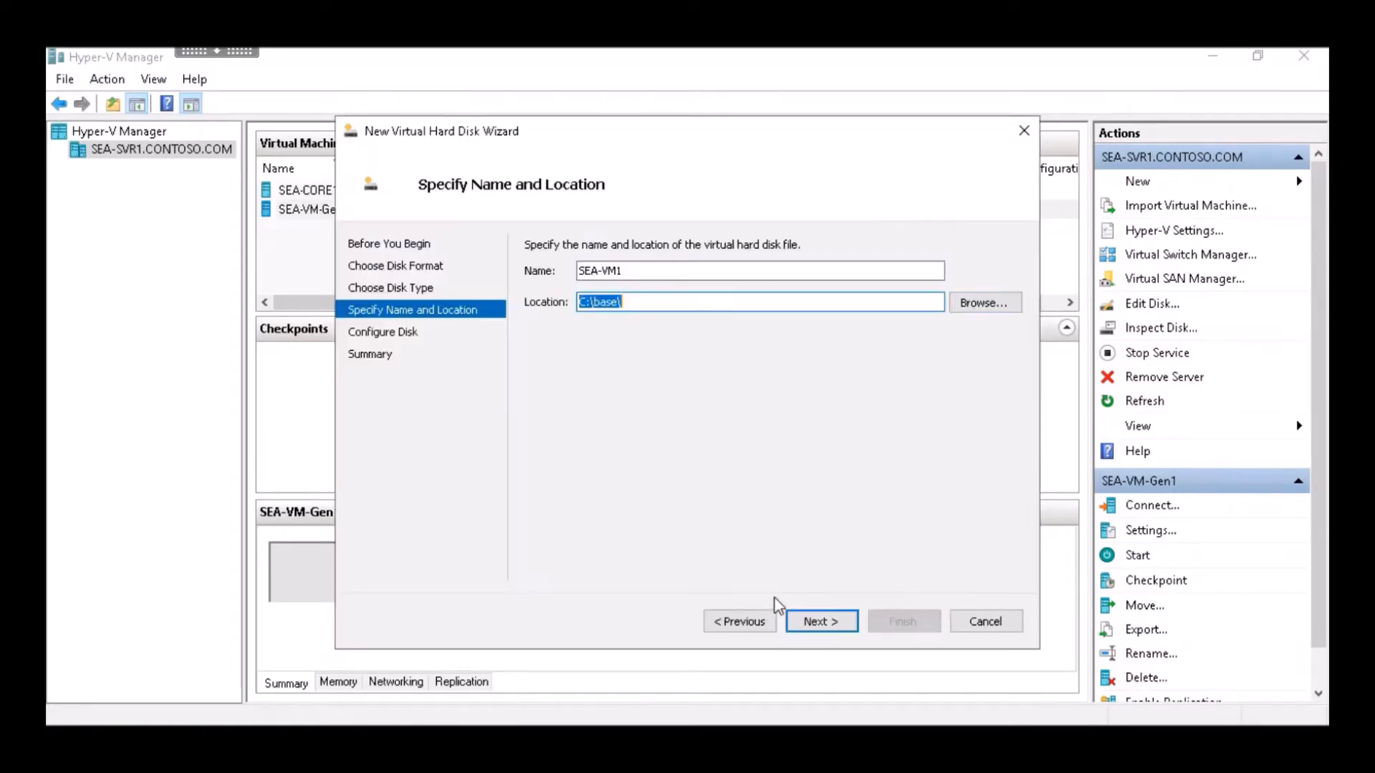
click(814, 626)
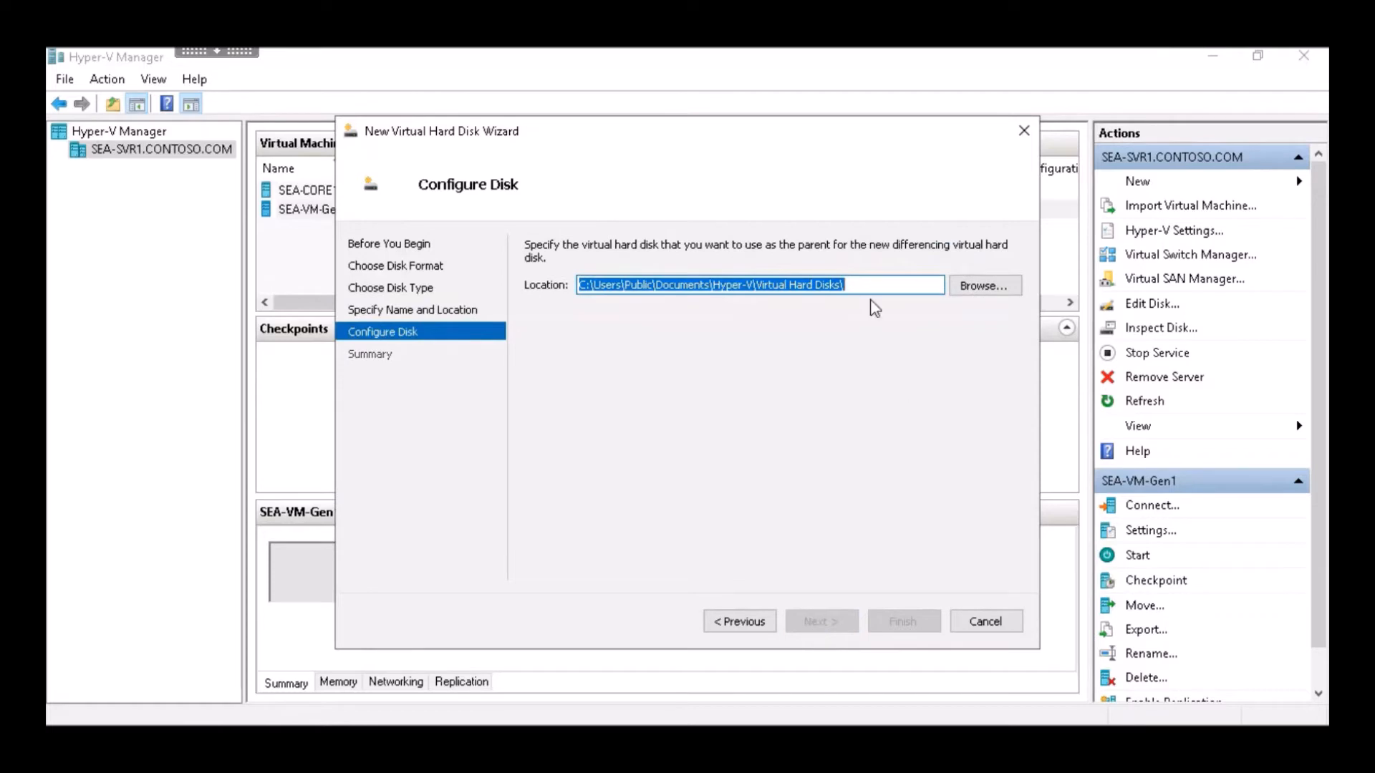
Use C:\base\BaseImage.vhd as the parent of the differencing disk and create the disk.
click(977, 286)
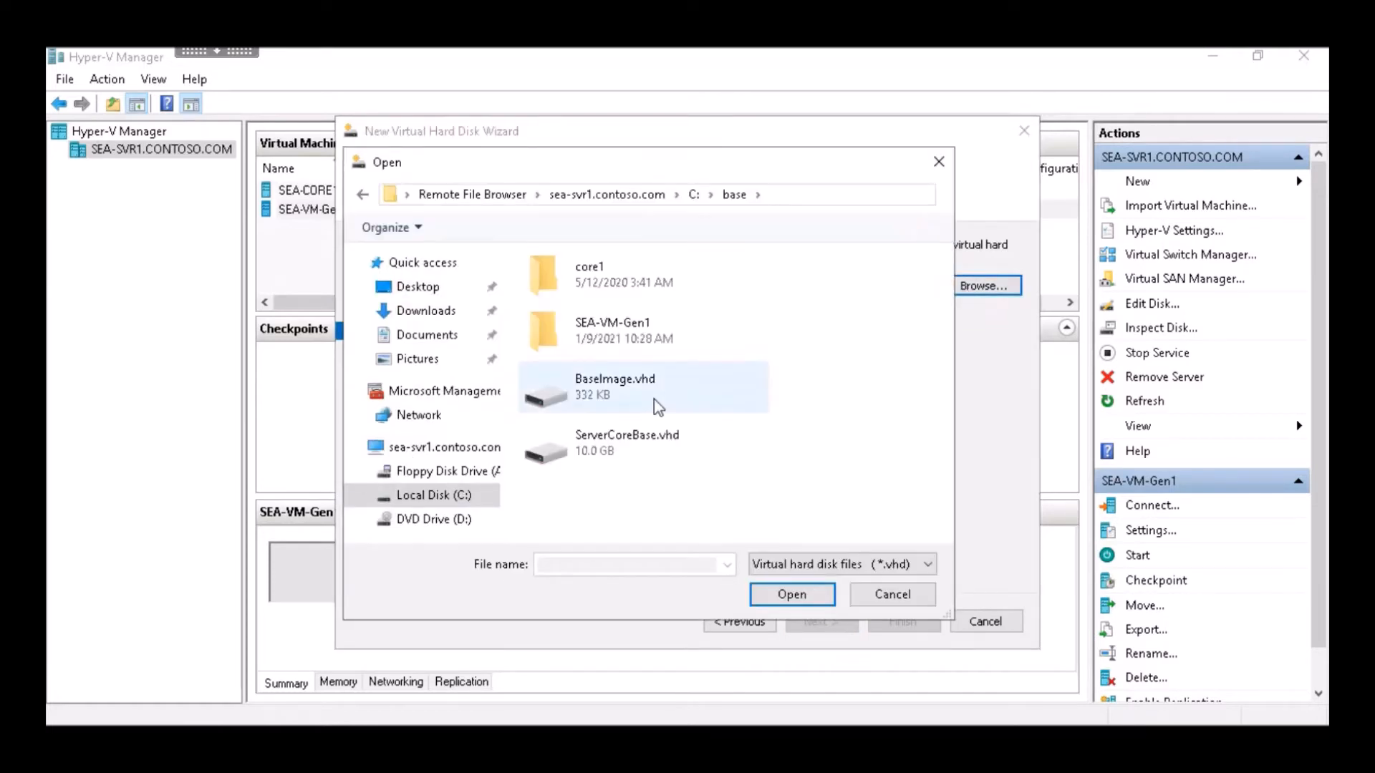
double_click(658, 407)
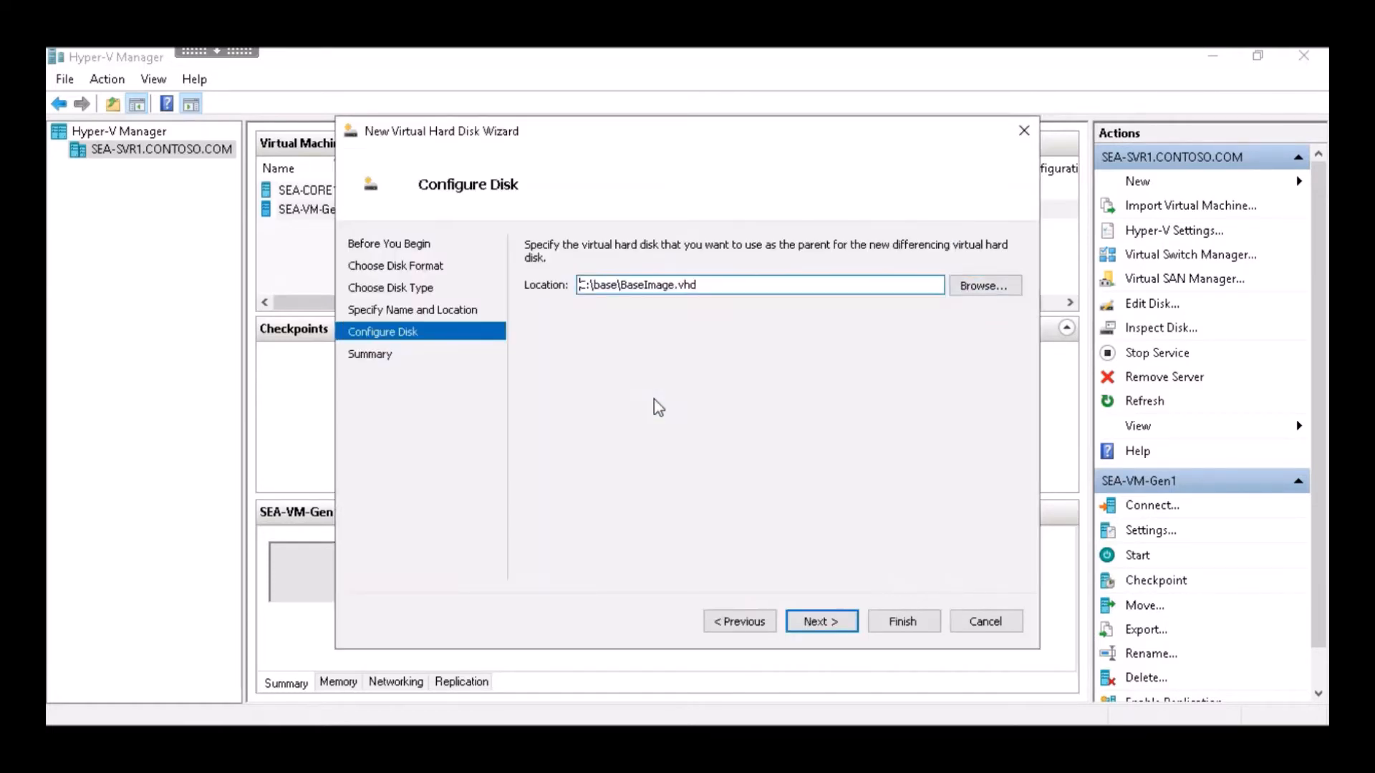
click(813, 622)
click(901, 621)
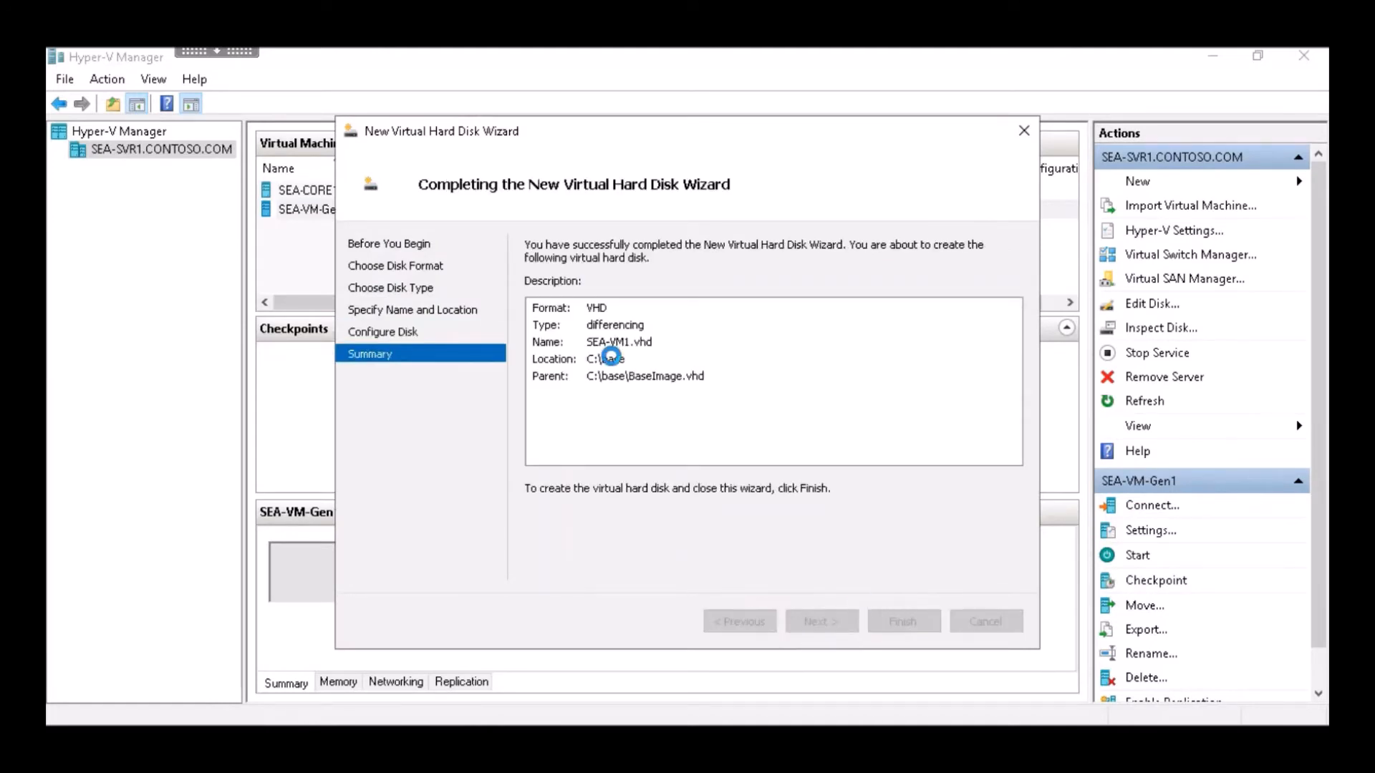
Start a new virtual machine named SEA-VM1 and store it in a different location, C:\base.
click(1137, 186)
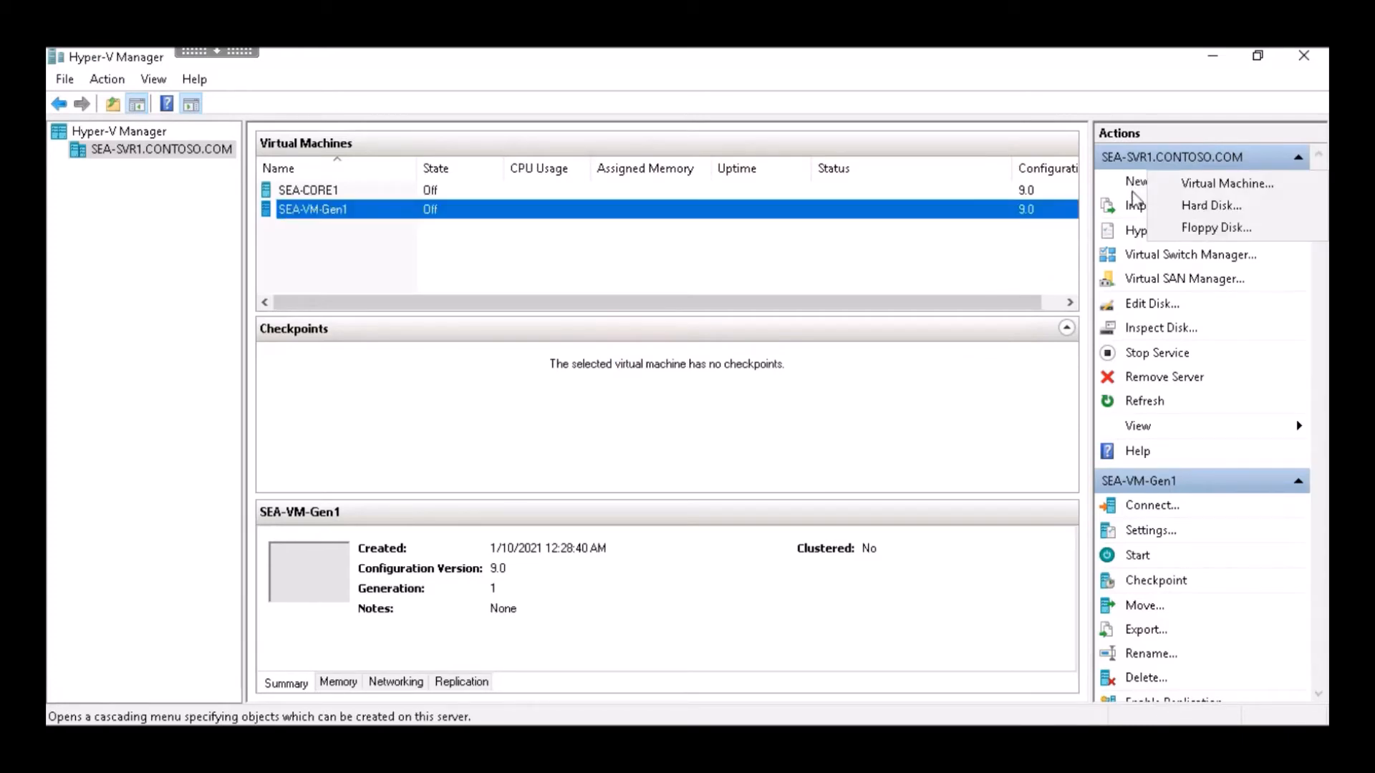
click(1184, 190)
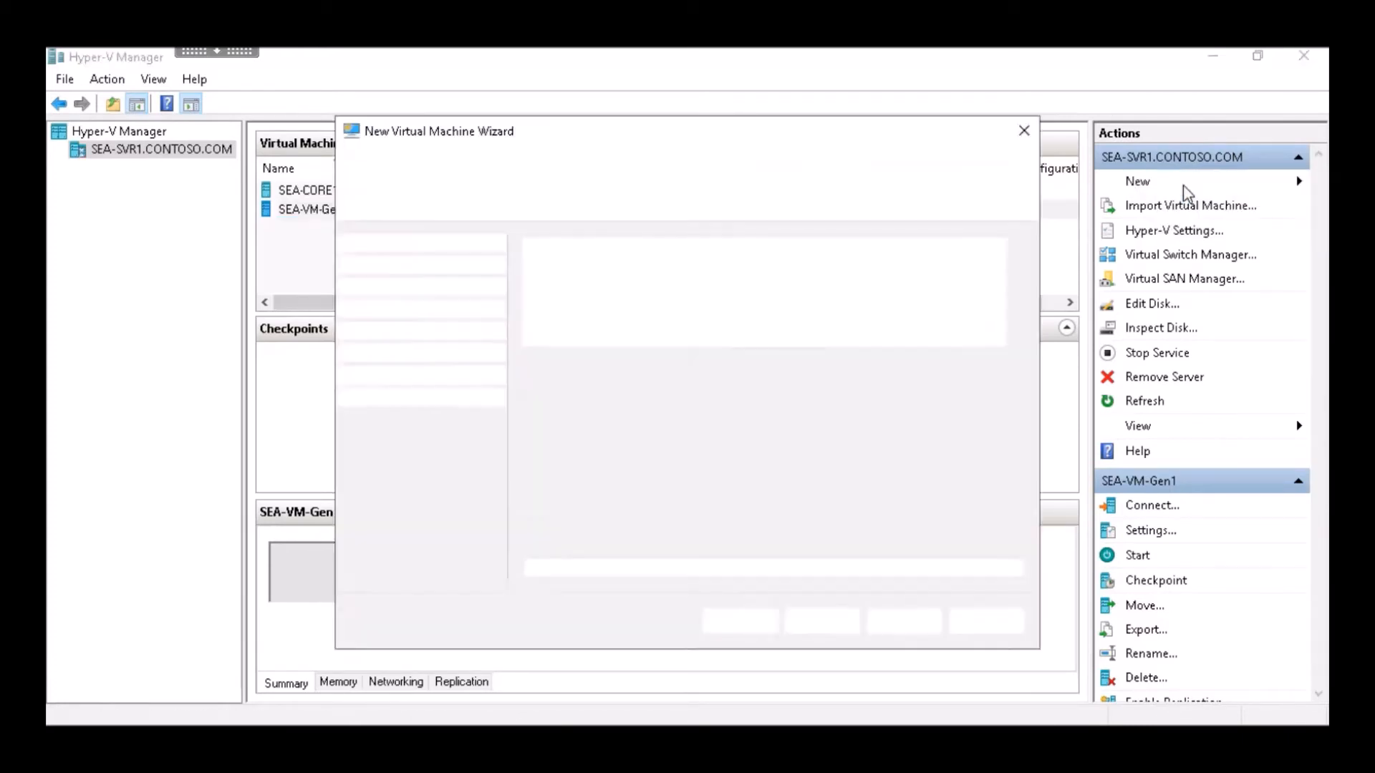
click(815, 622)
text(SEA-VM1)
click(634, 377)
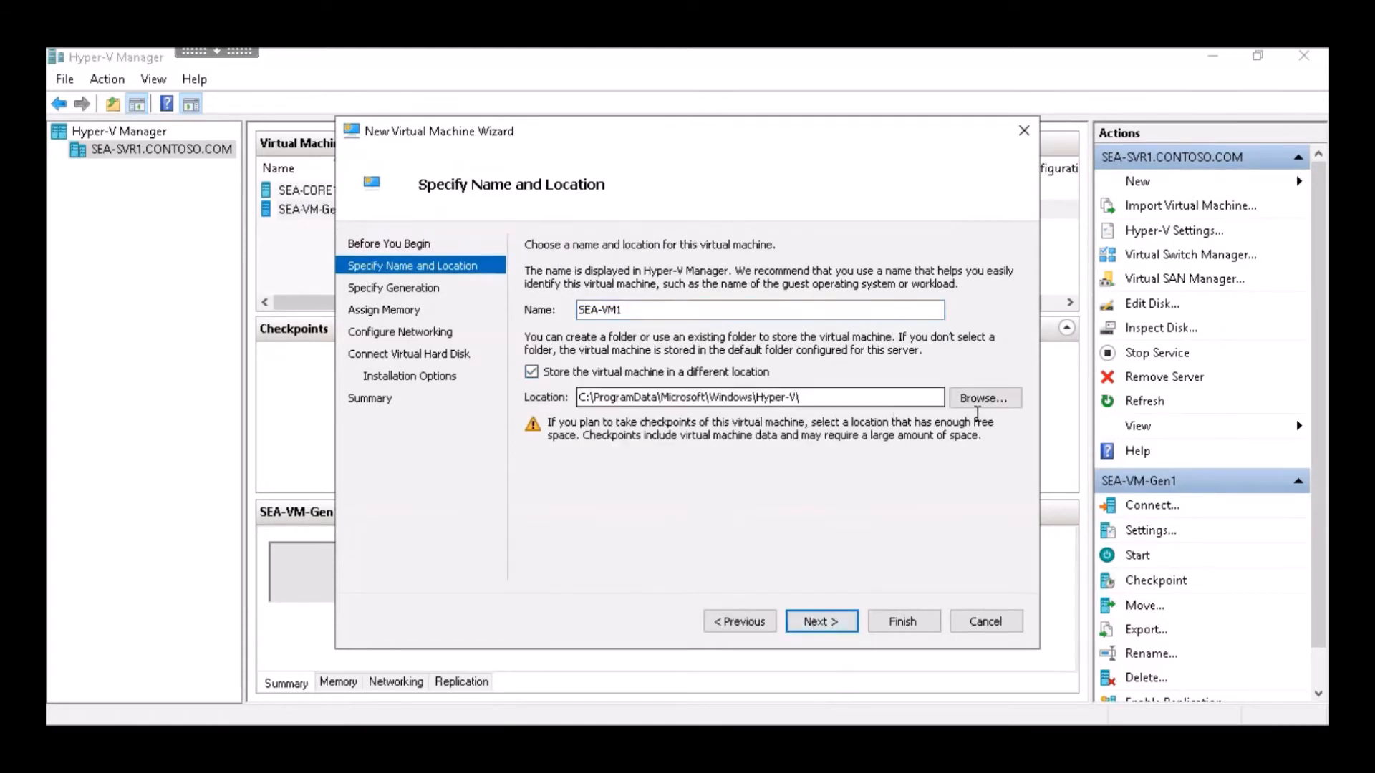
click(980, 399)
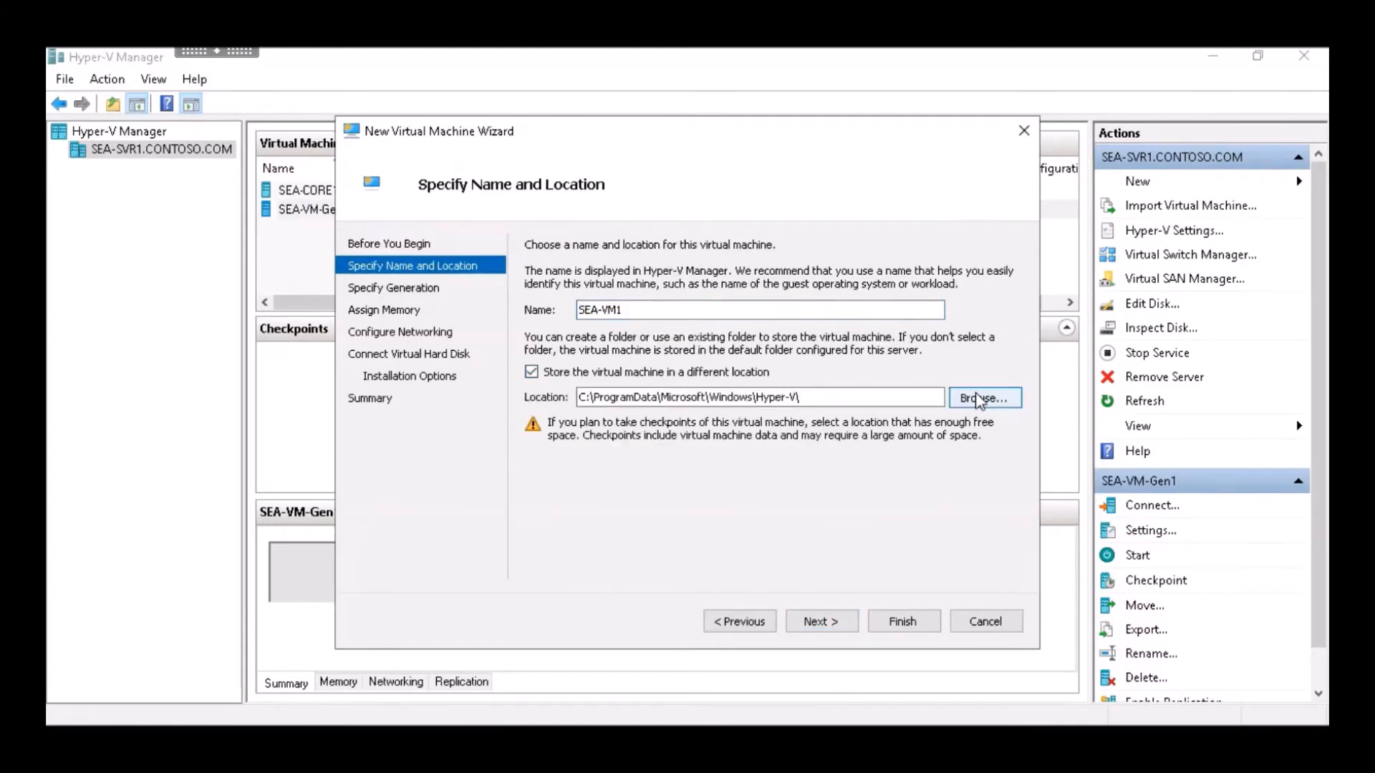
double_click(613, 282)
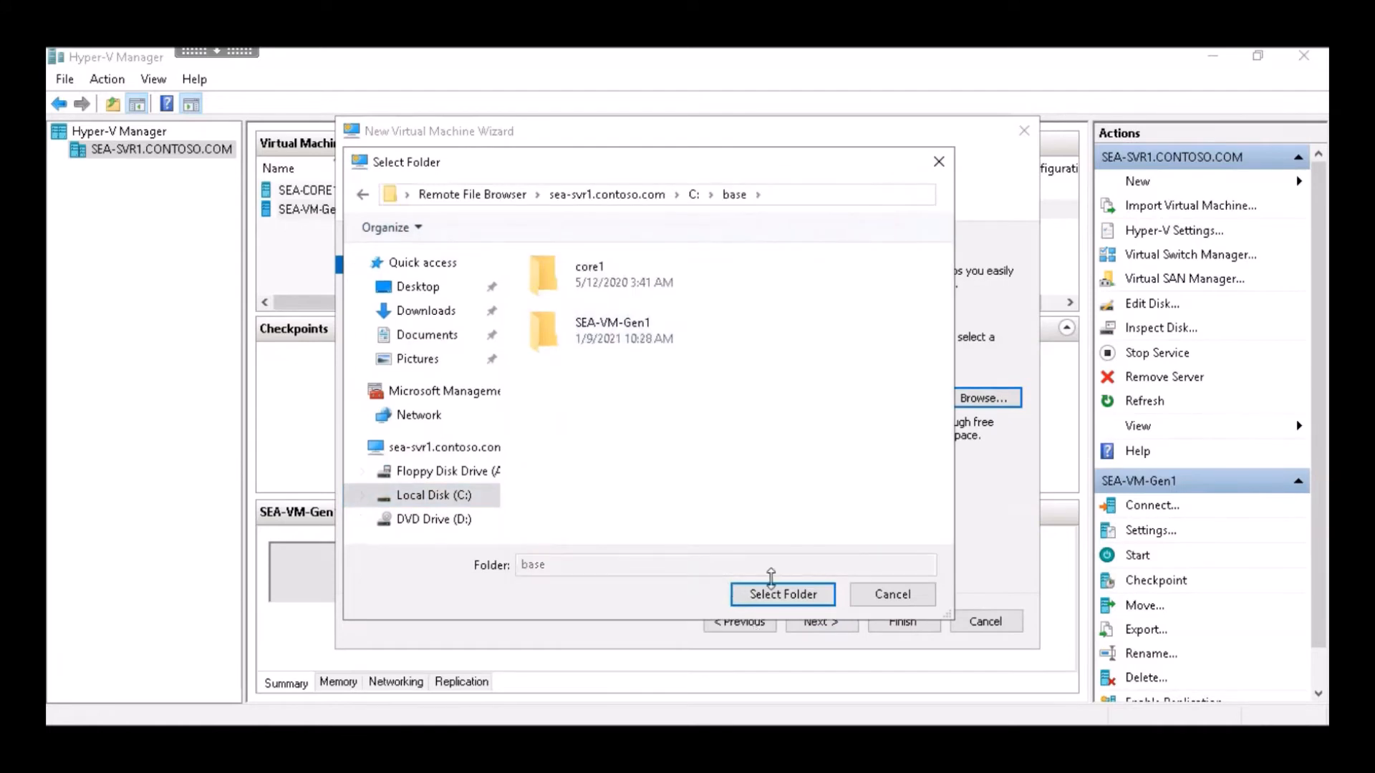
click(765, 595)
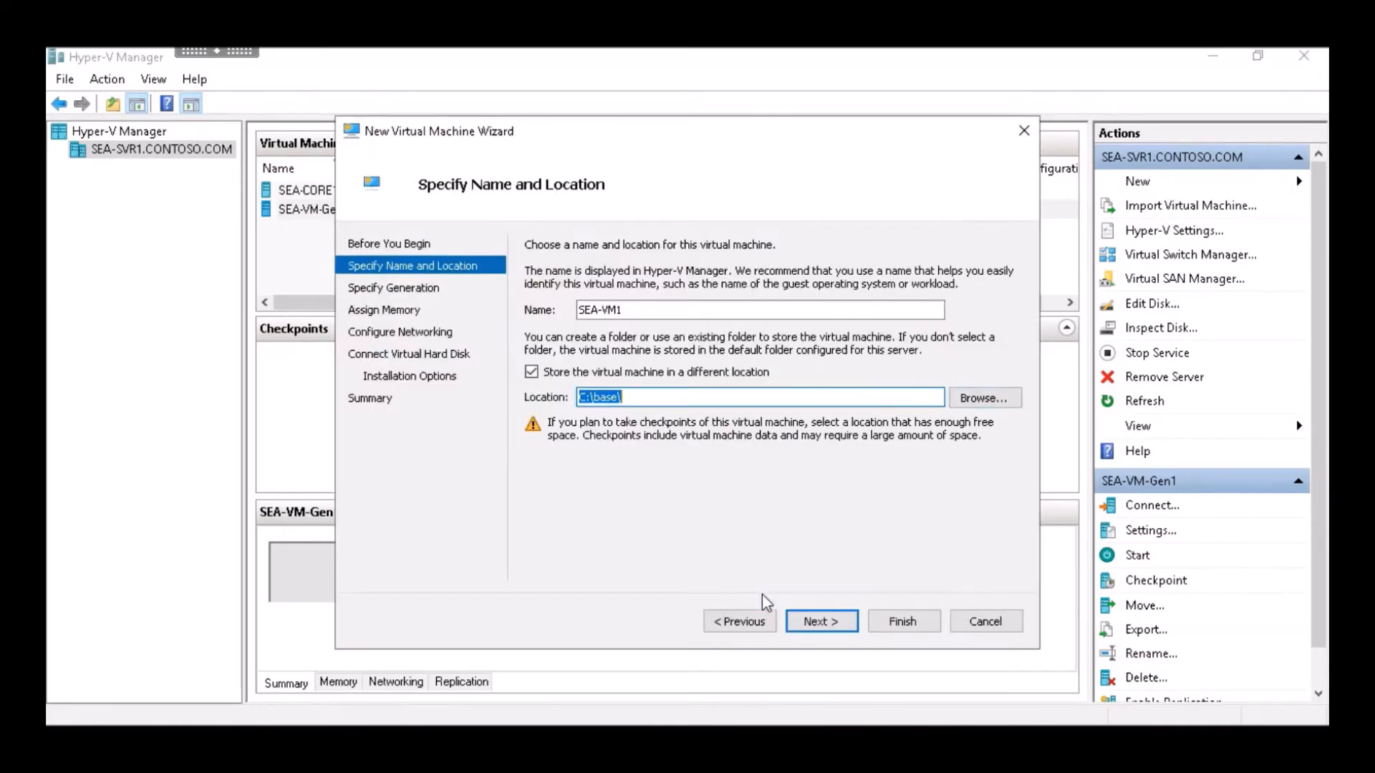
click(824, 624)
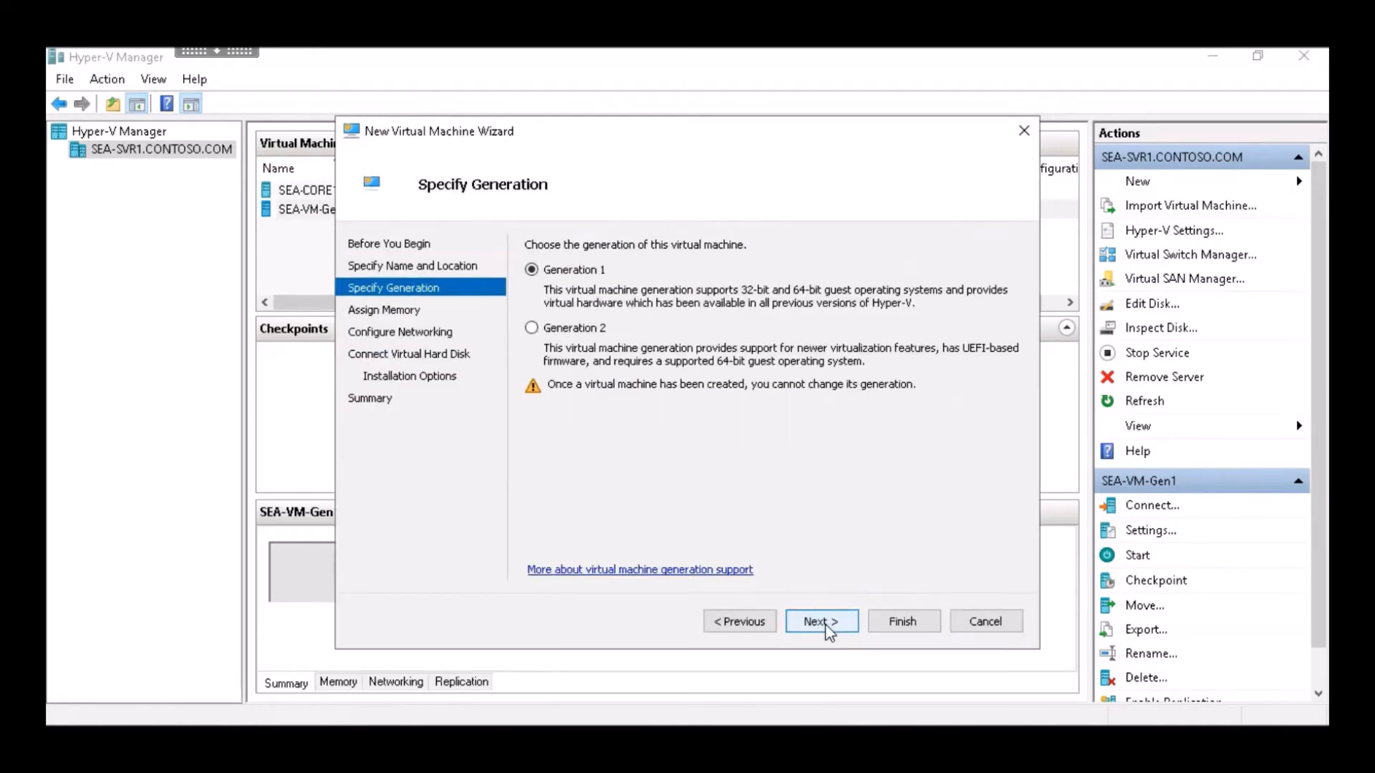
Configure the virtual machine as Generation 1 with 4096 MB startup memory, connected to Contoso Private Switch.
click(828, 627)
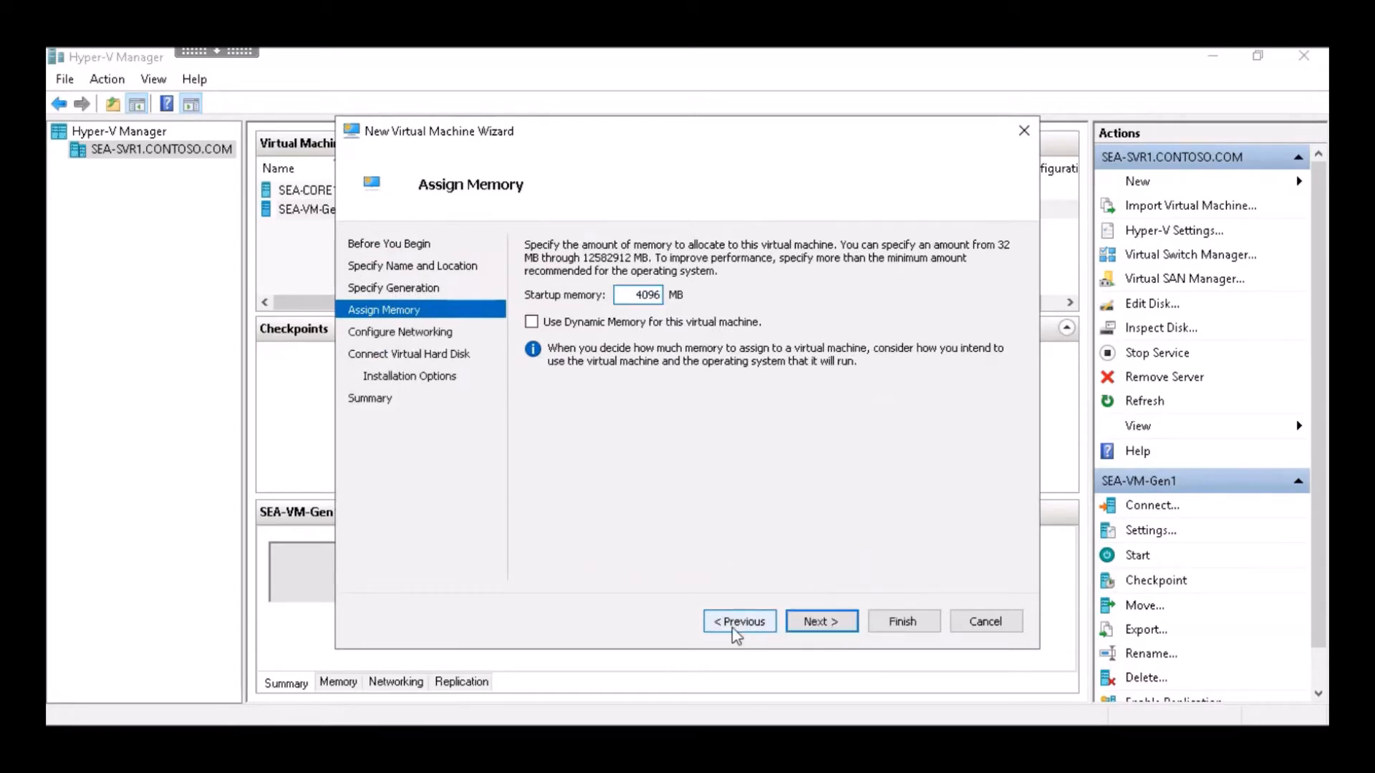
click(828, 634)
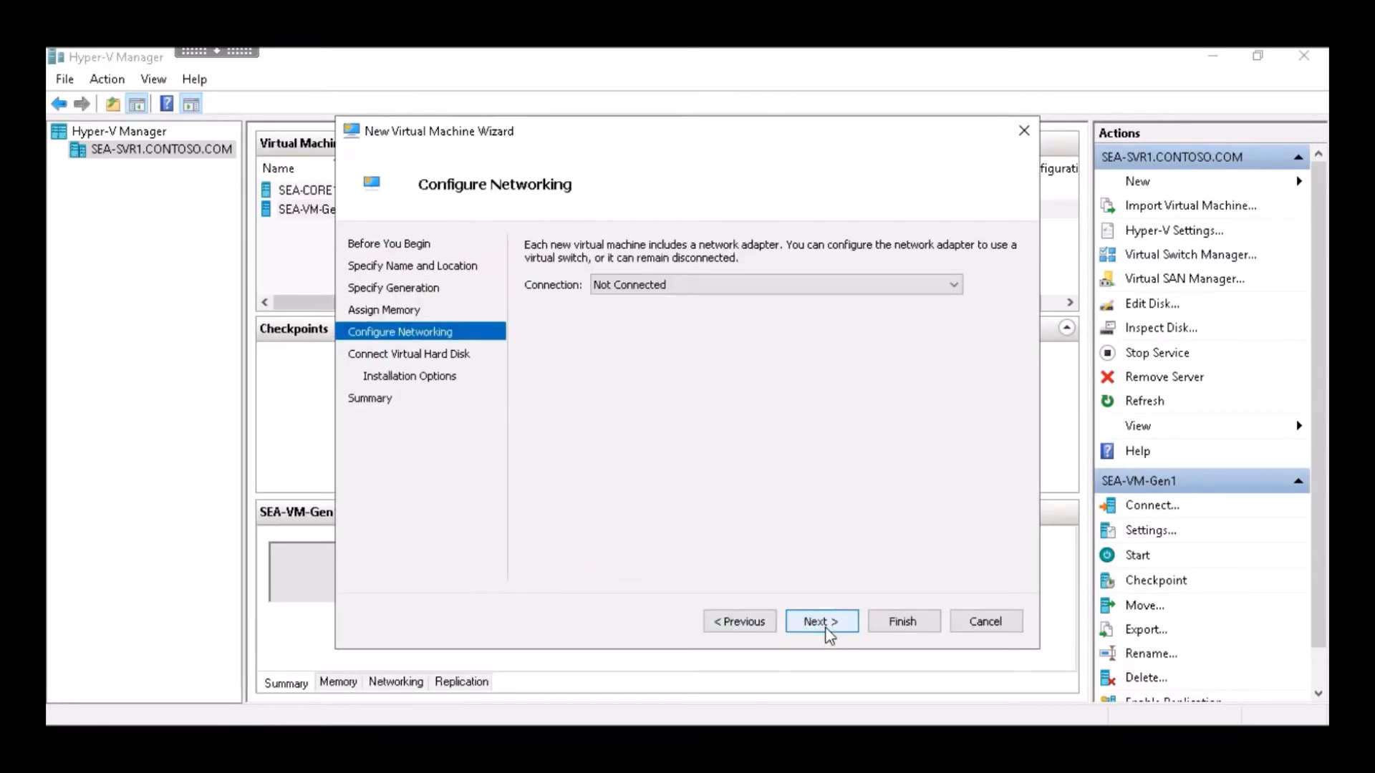
click(713, 289)
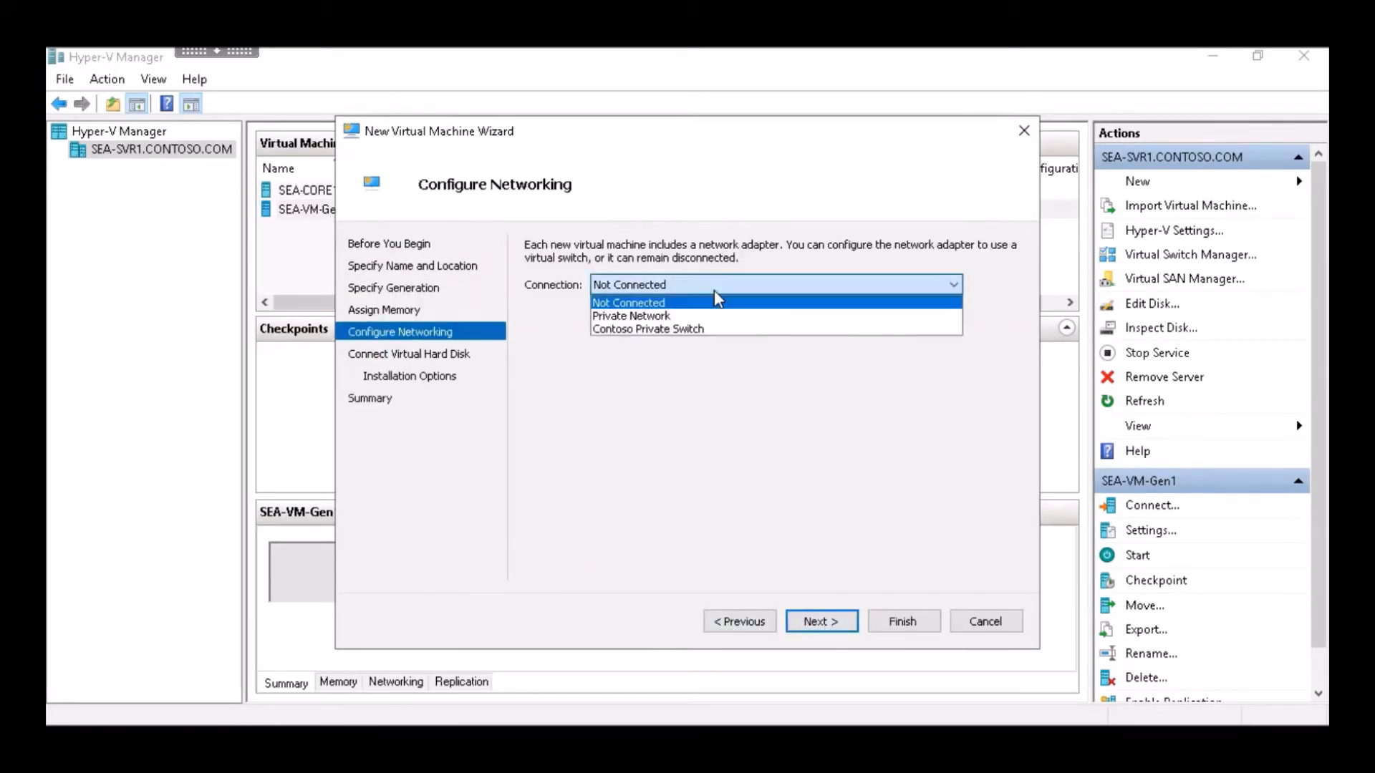
click(694, 330)
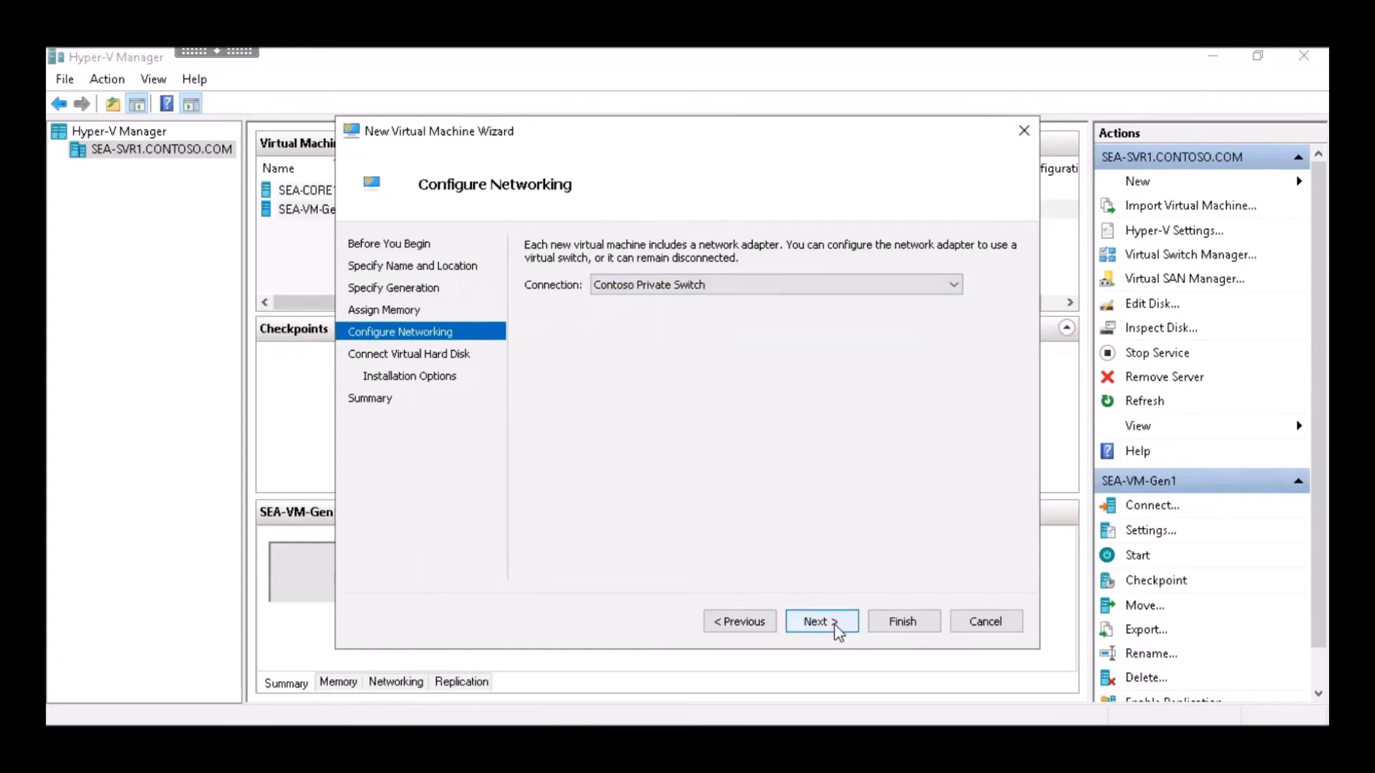
click(823, 623)
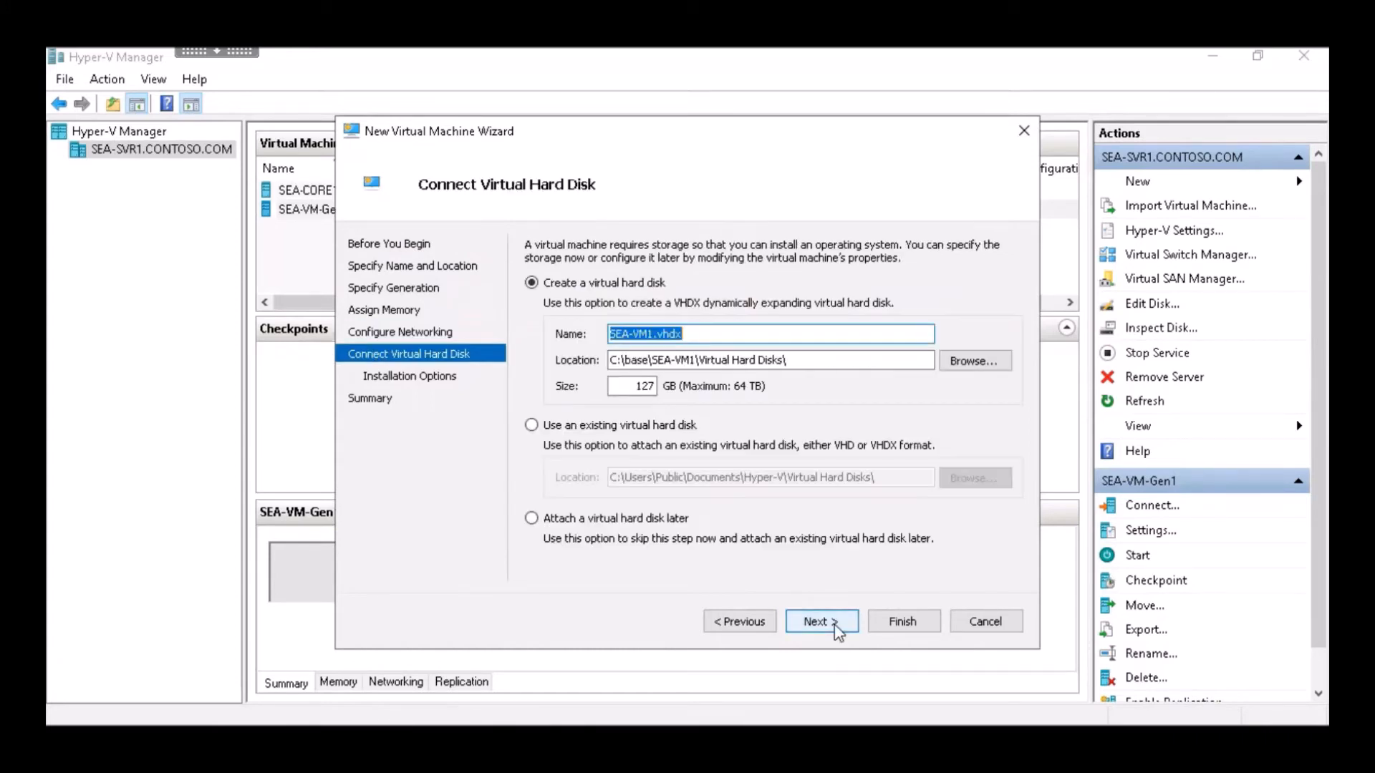
Attach the existing virtual hard disk C:\base\sea-vm1.vhd to the new virtual machine and proceed to the summary.
click(658, 425)
click(995, 487)
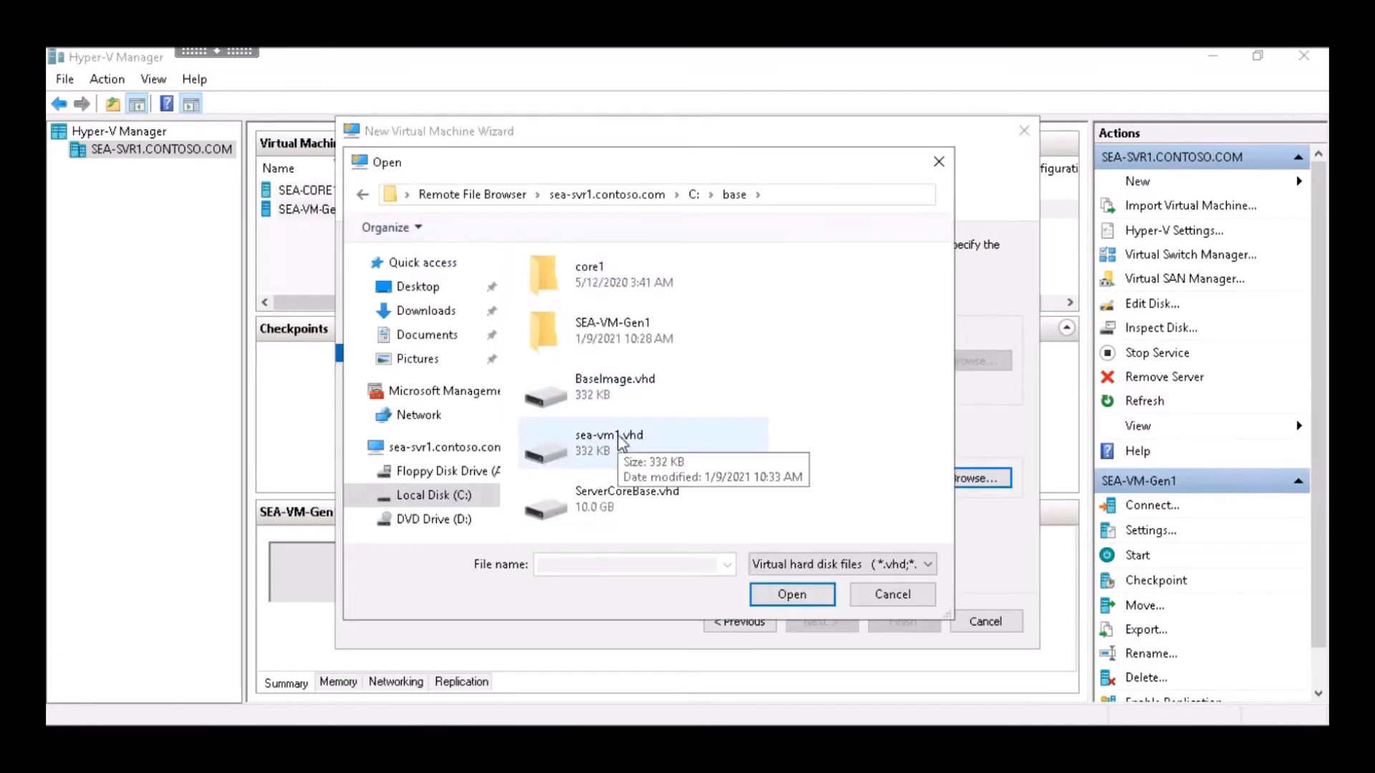
double_click(621, 439)
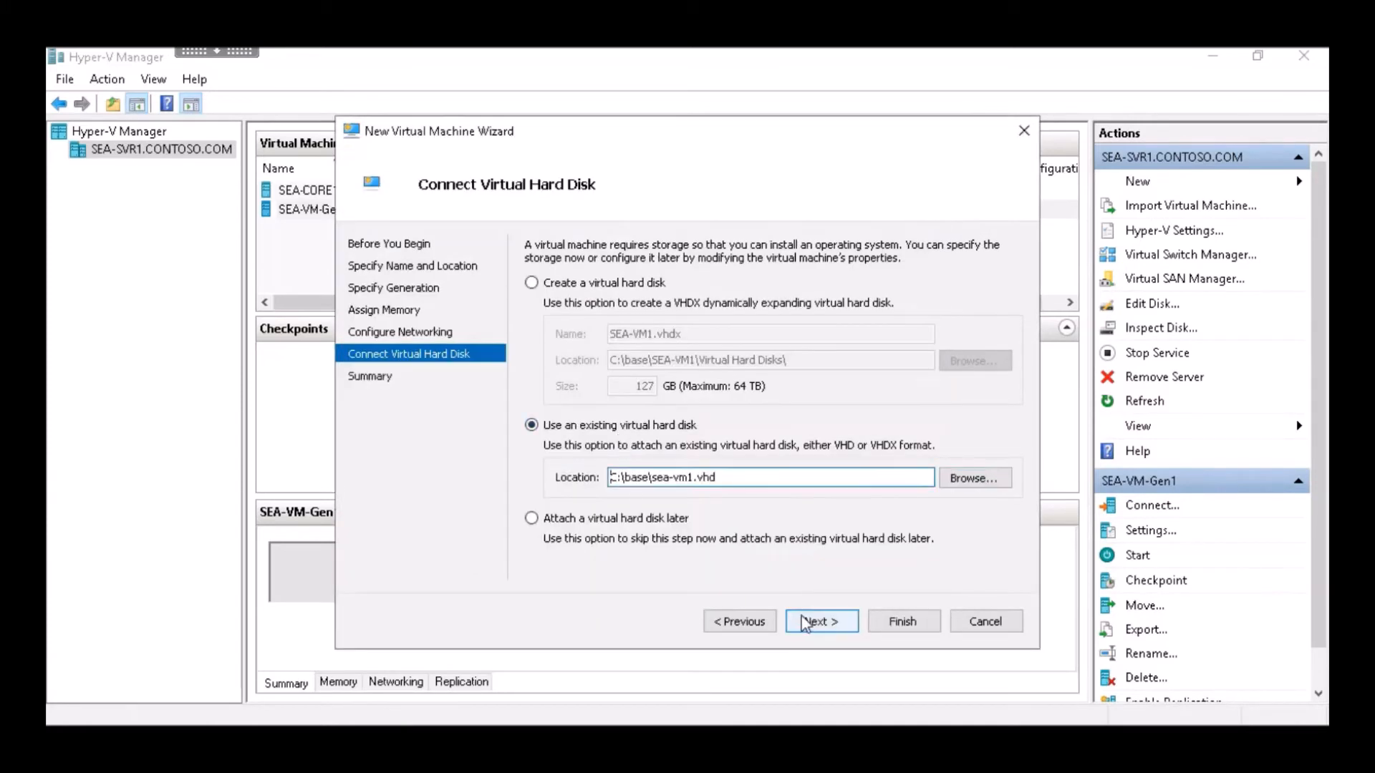
click(806, 625)
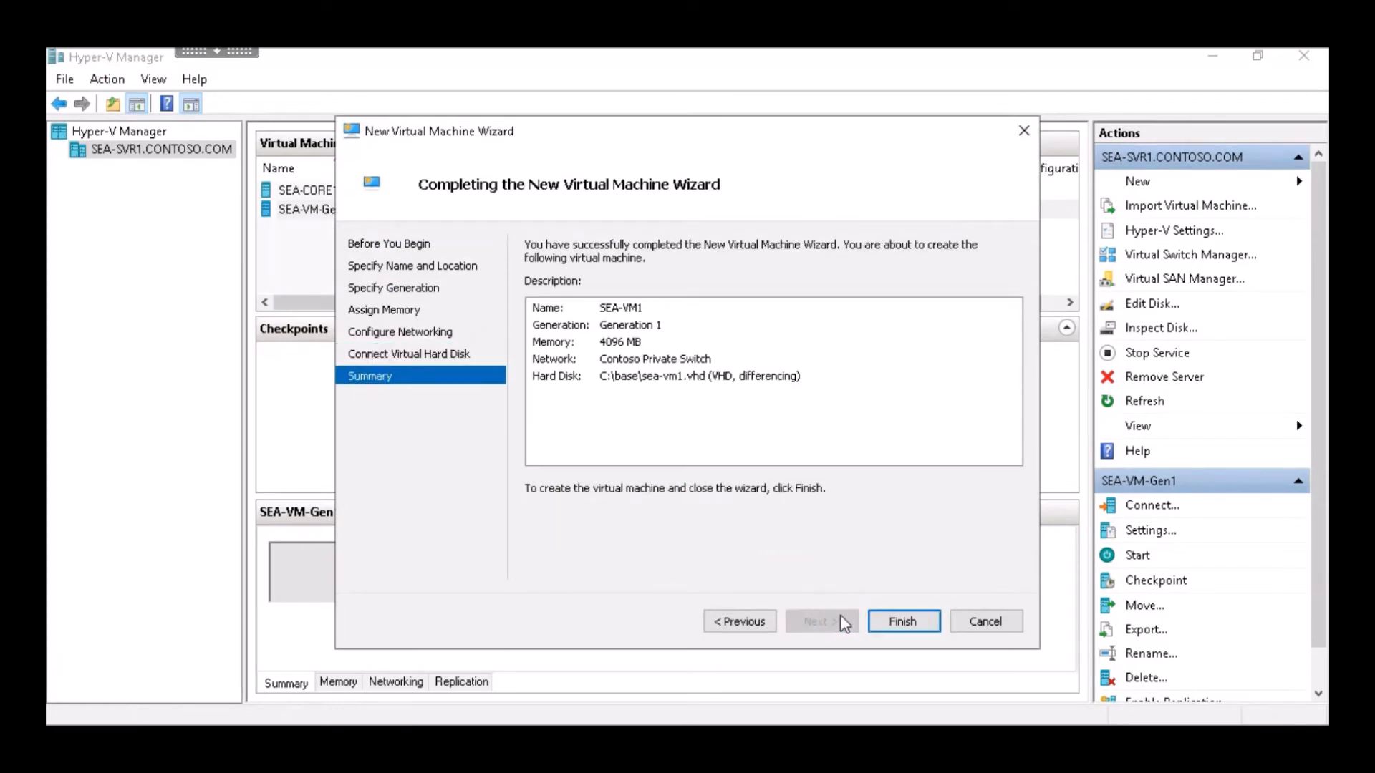
Finish creating SEA-VM1, enable dynamic memory in its memory settings, and save the change.
click(899, 624)
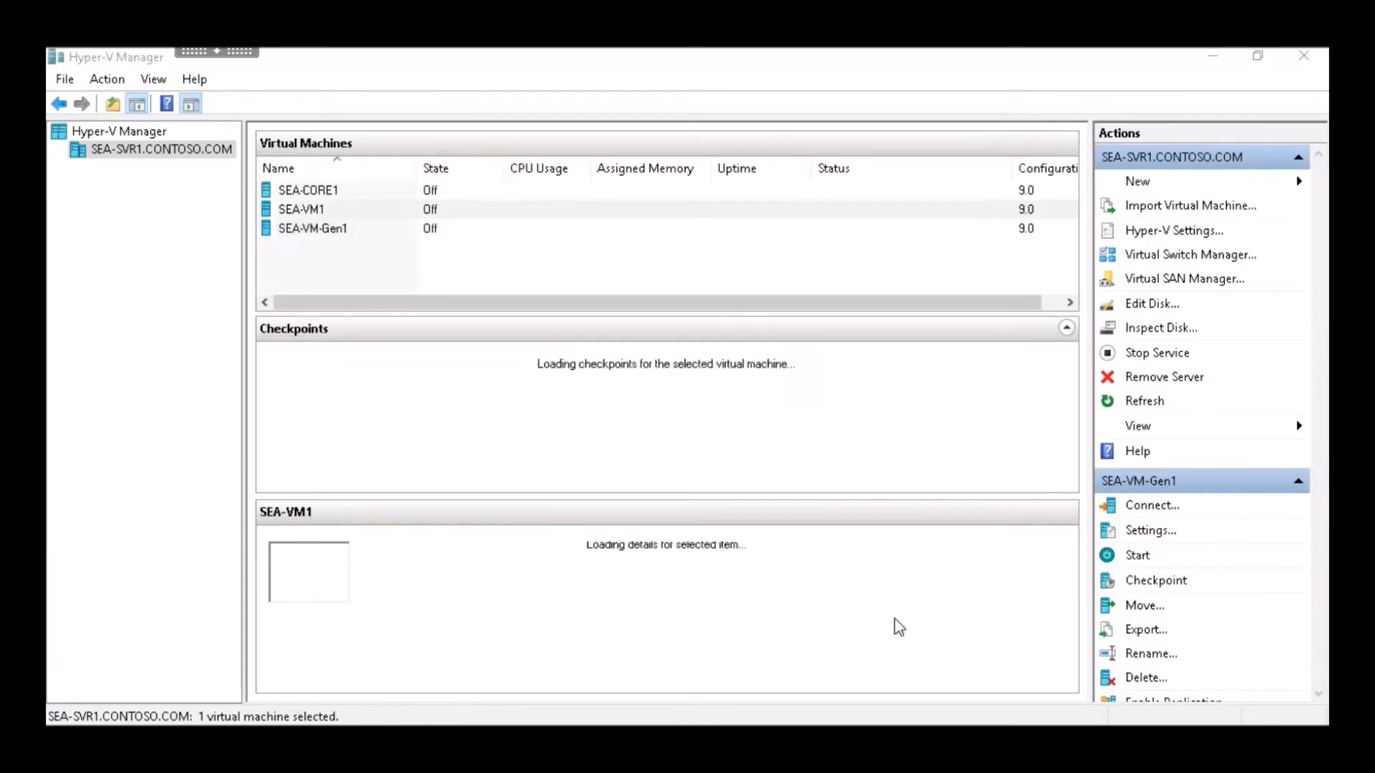
right_click(355, 219)
click(395, 256)
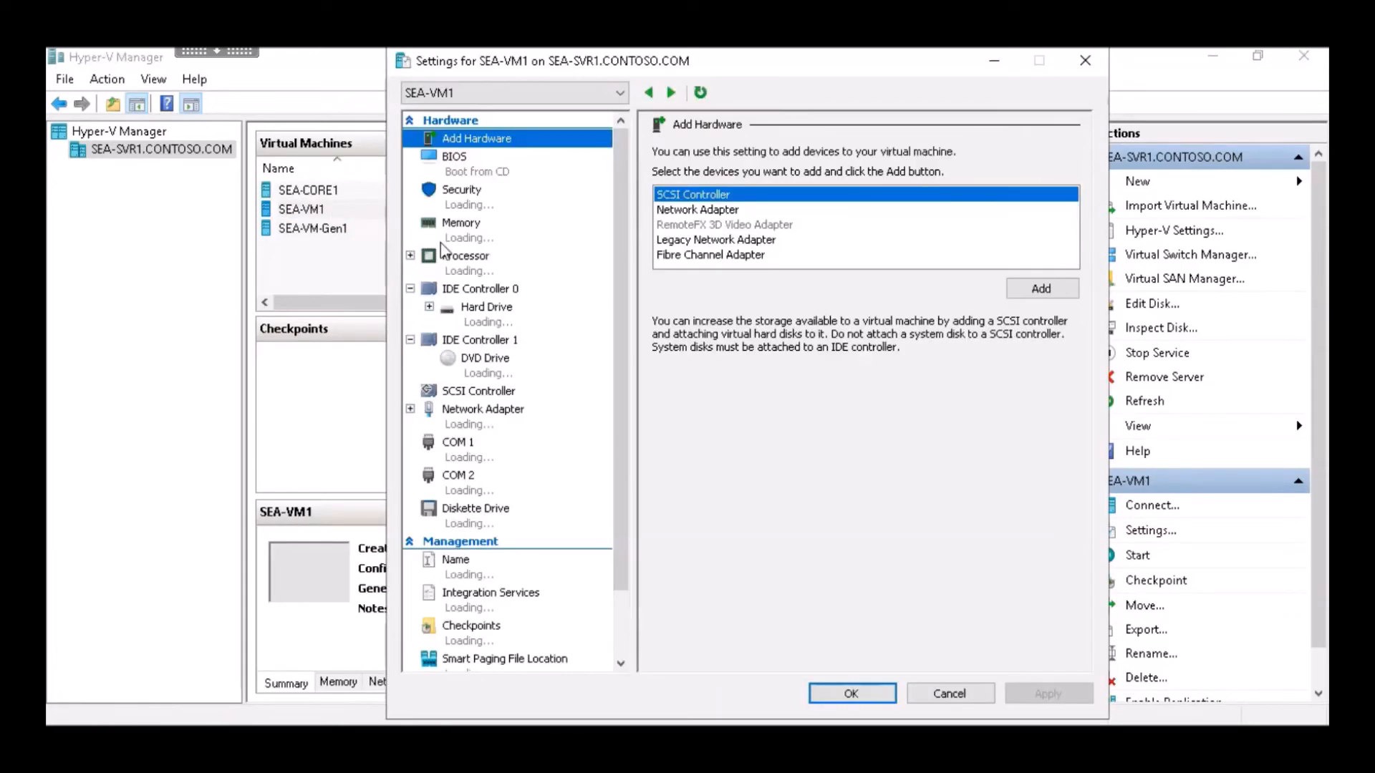
click(453, 242)
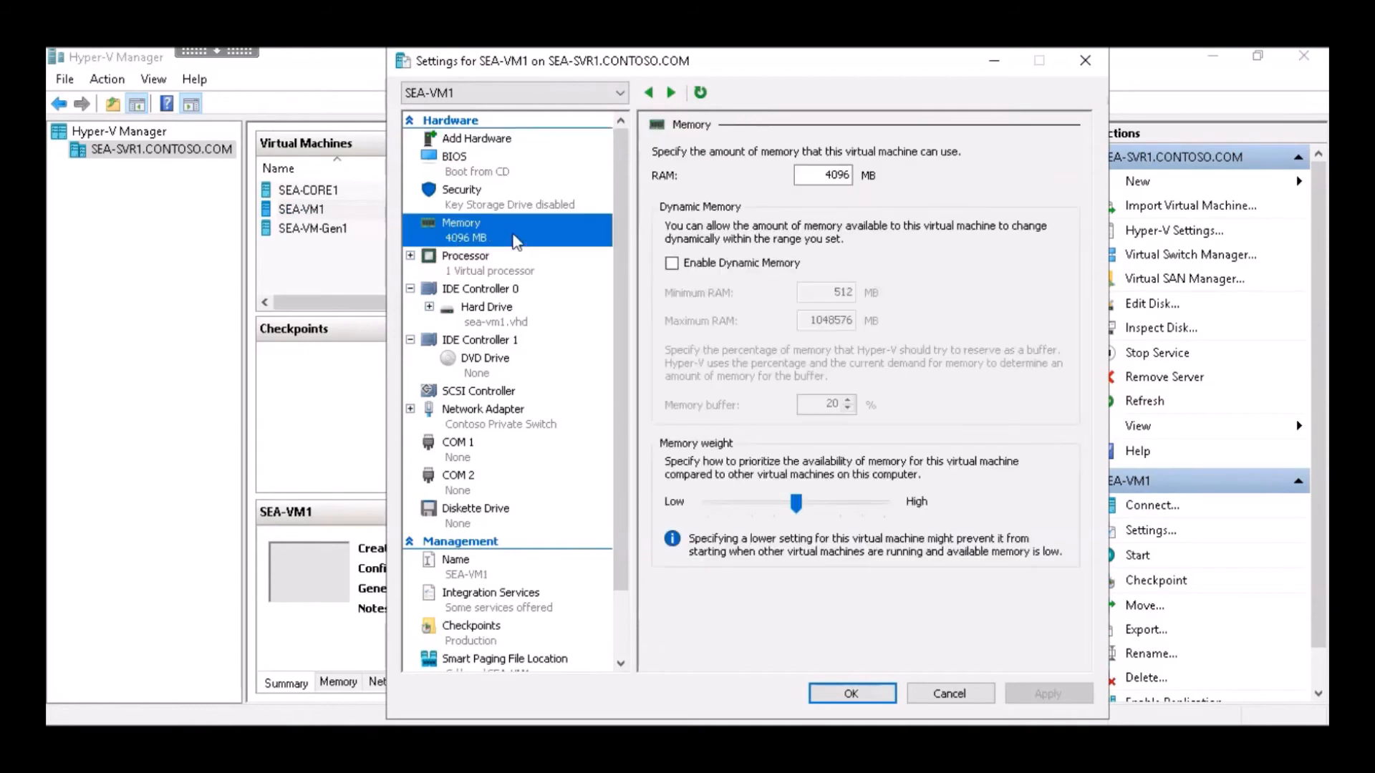
click(700, 265)
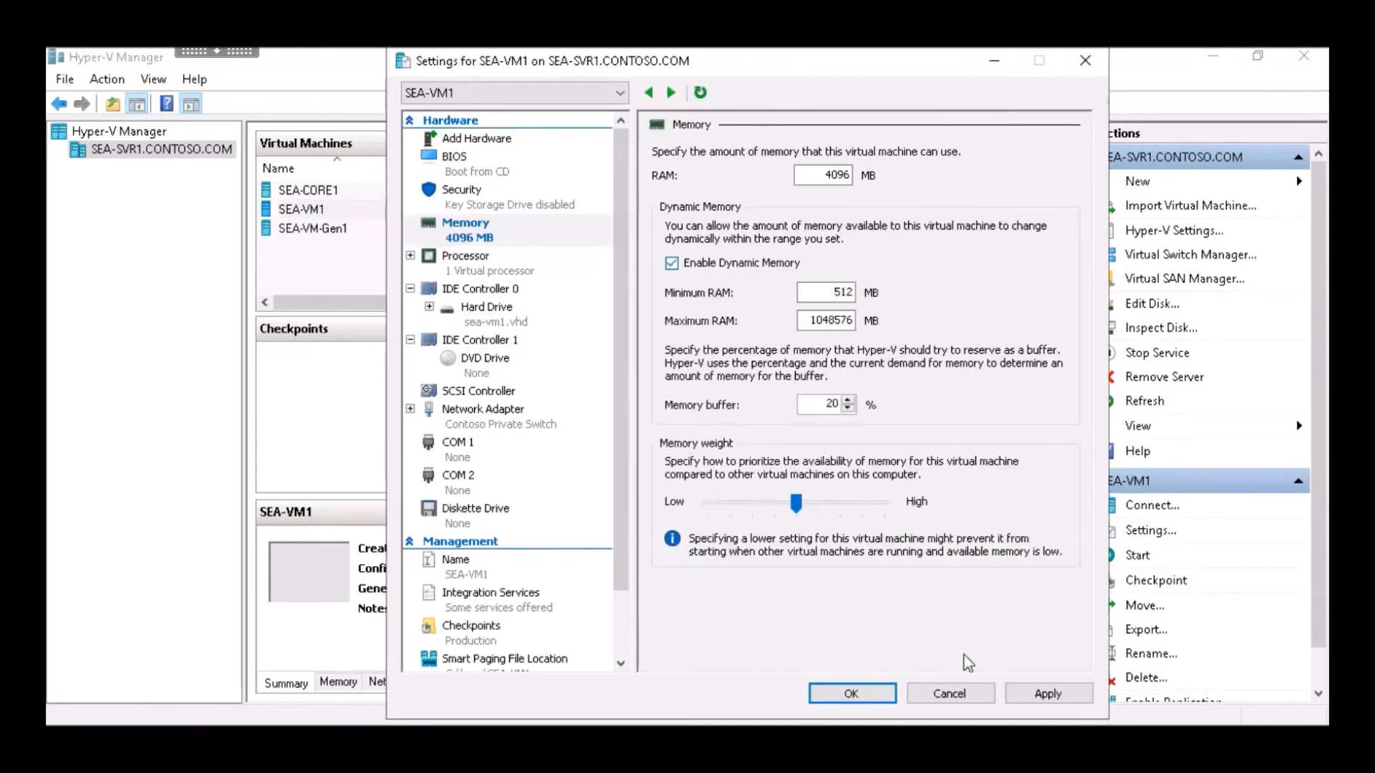
click(1014, 693)
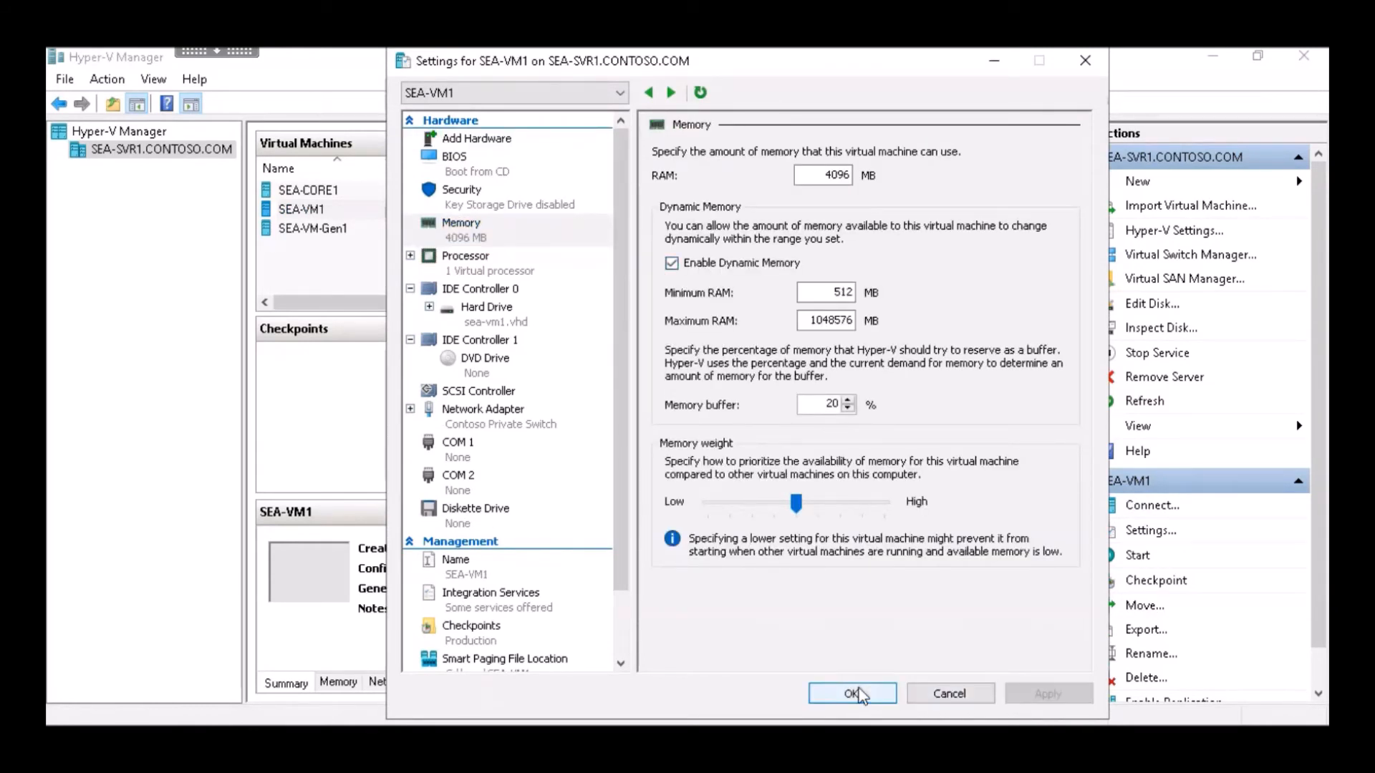
click(863, 695)
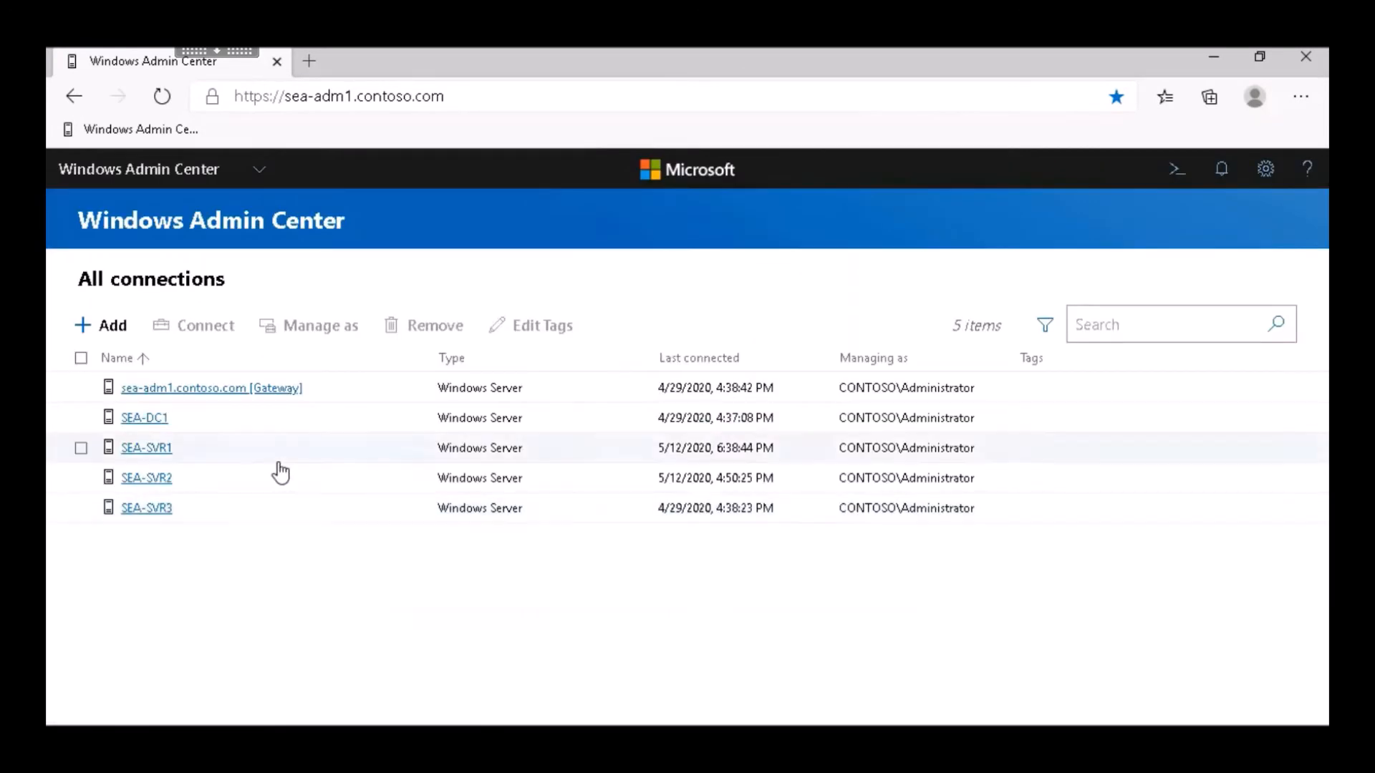
In Windows Admin Center, connect to SEA-SVR1 and open SEA-VM1 from its virtual machine inventory.
click(158, 451)
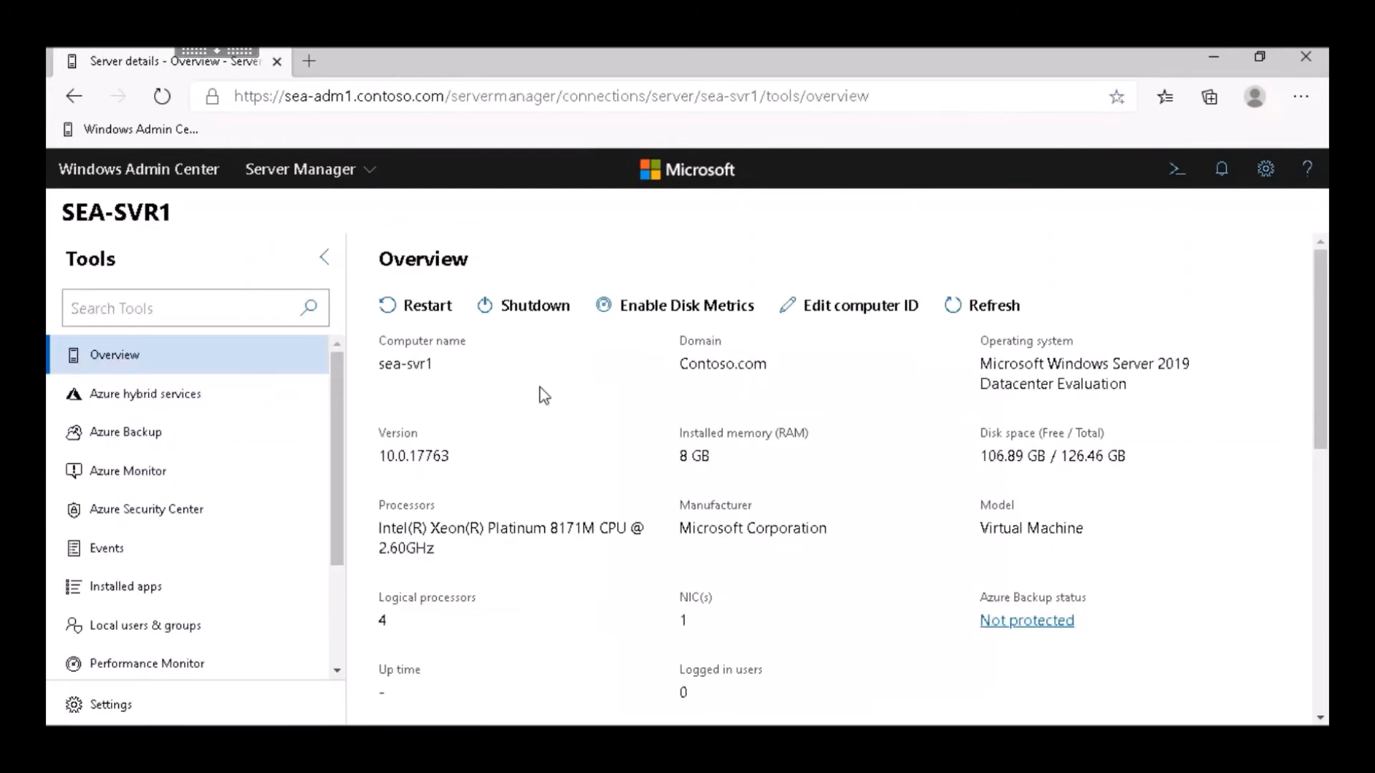
scroll(342, 583, down, 10)
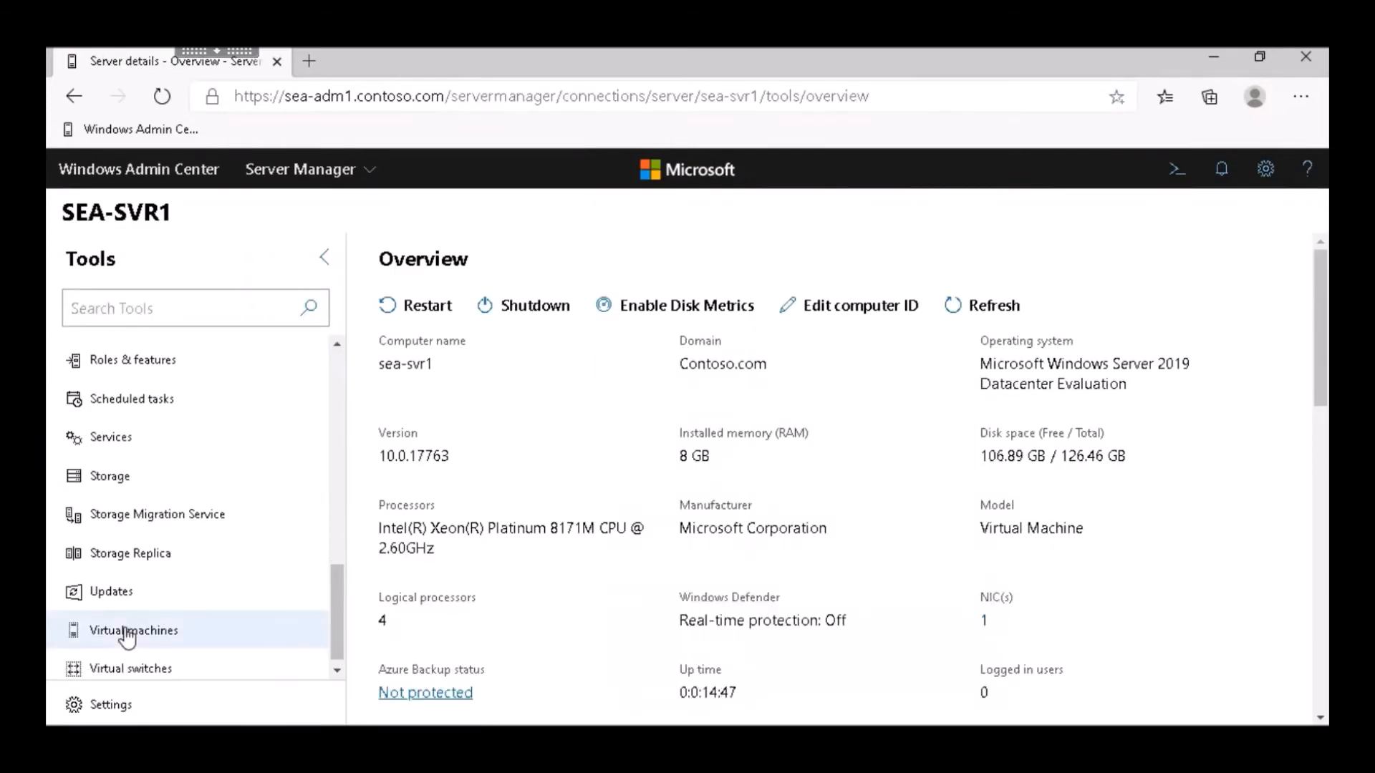
click(127, 633)
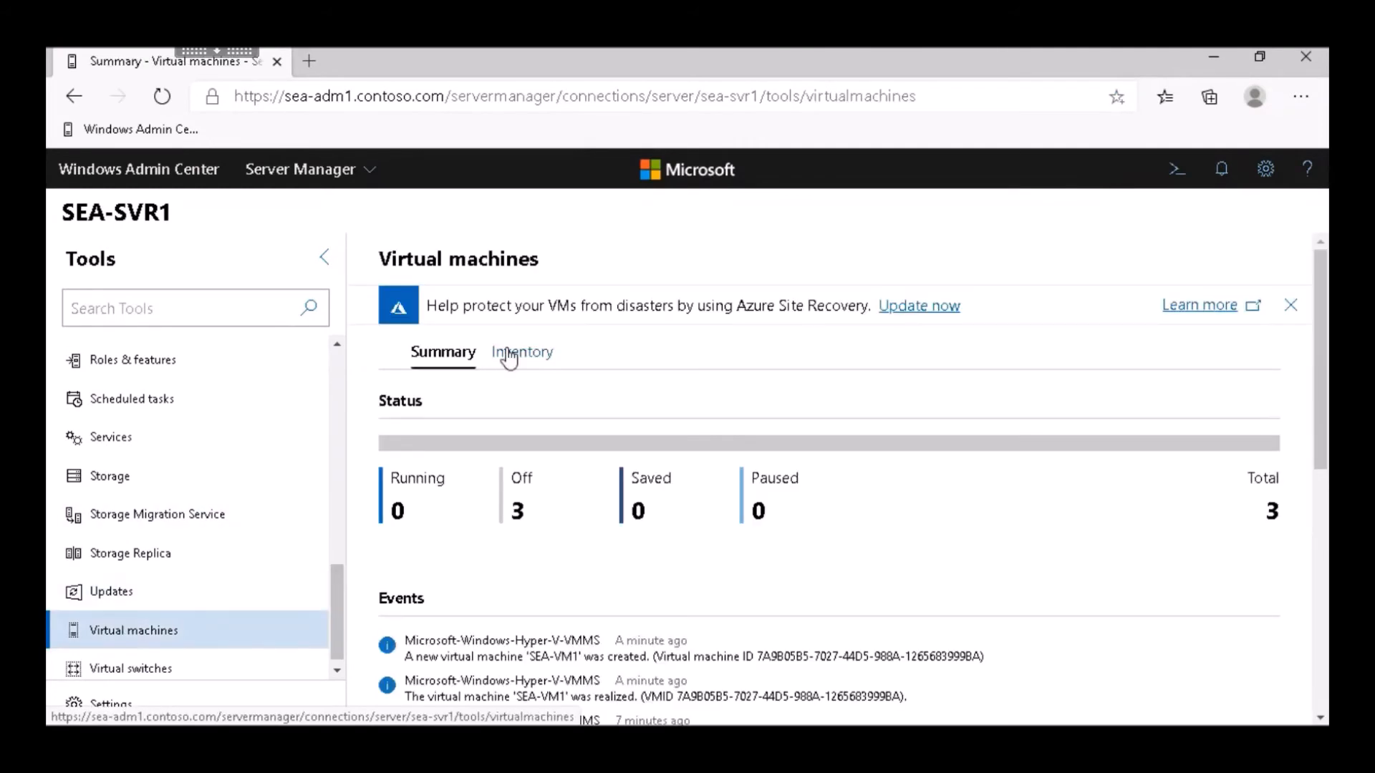
click(600, 522)
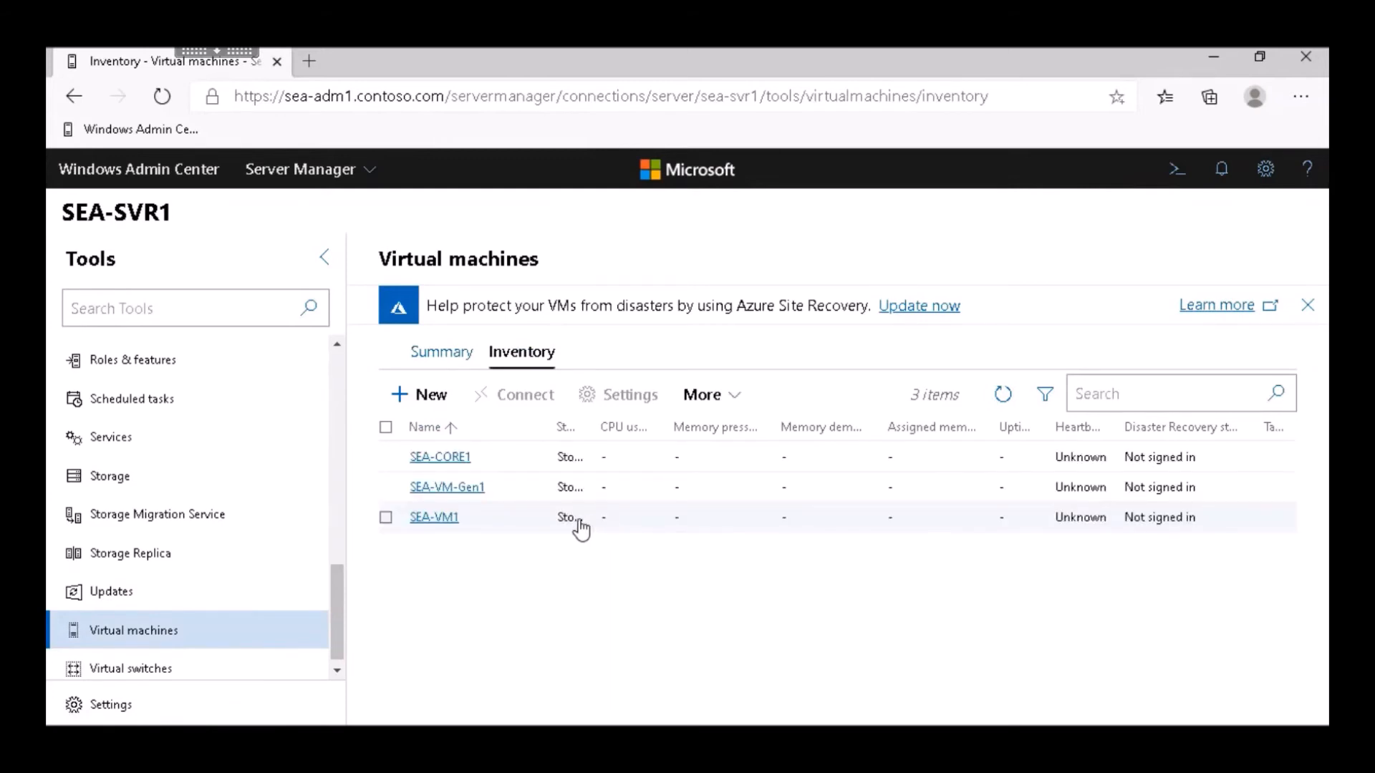
click(424, 523)
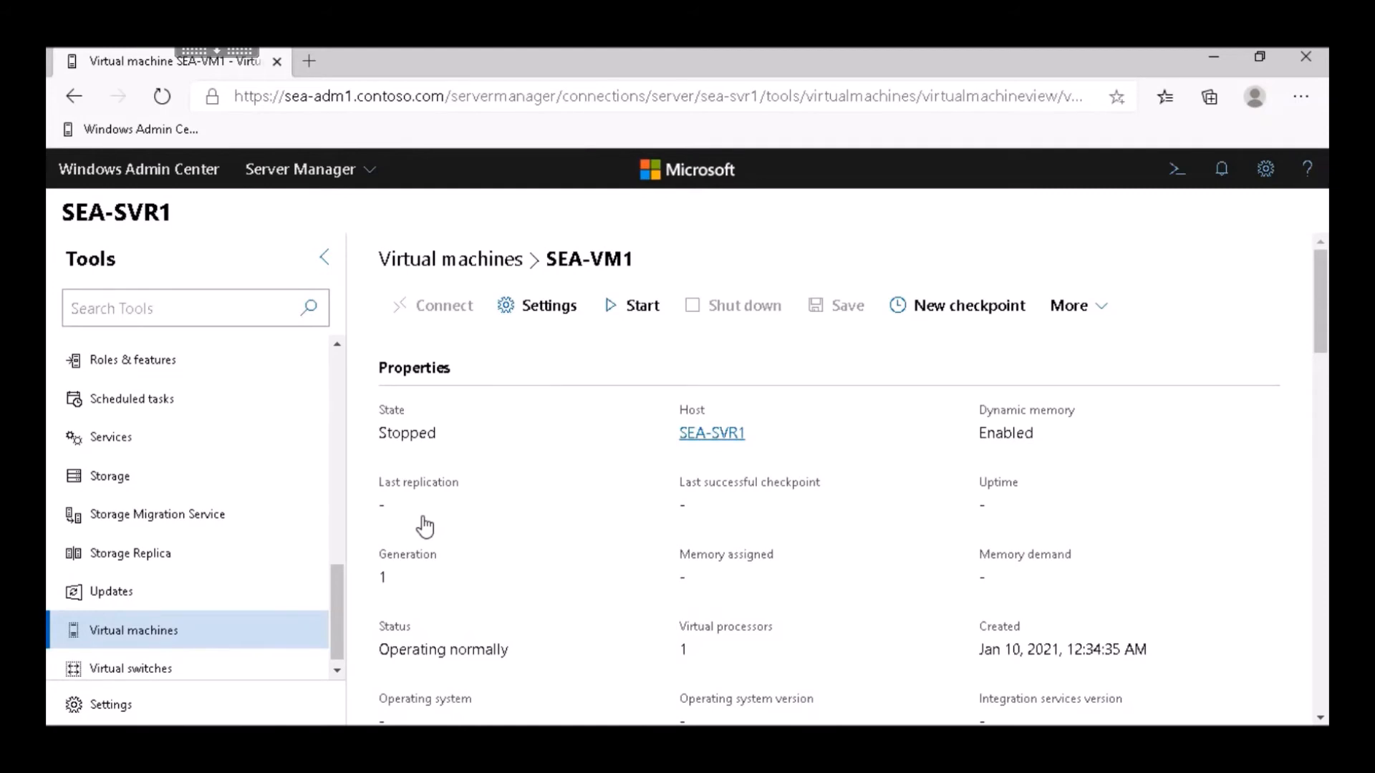
Open the settings of SEA-VM1, examine its general and disk settings, and collapse the tools list for more room.
click(533, 321)
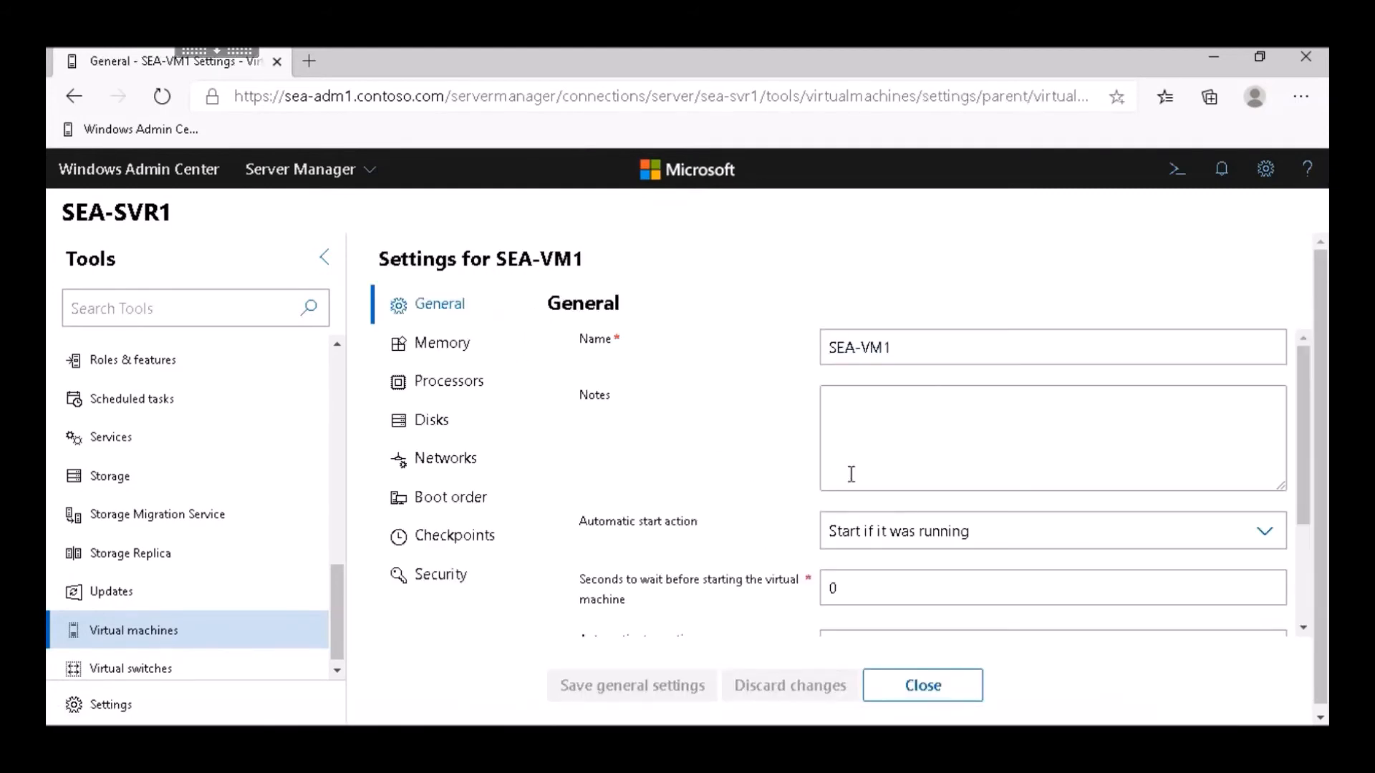
scroll(851, 474, down, 2)
scroll(851, 474, down, 1)
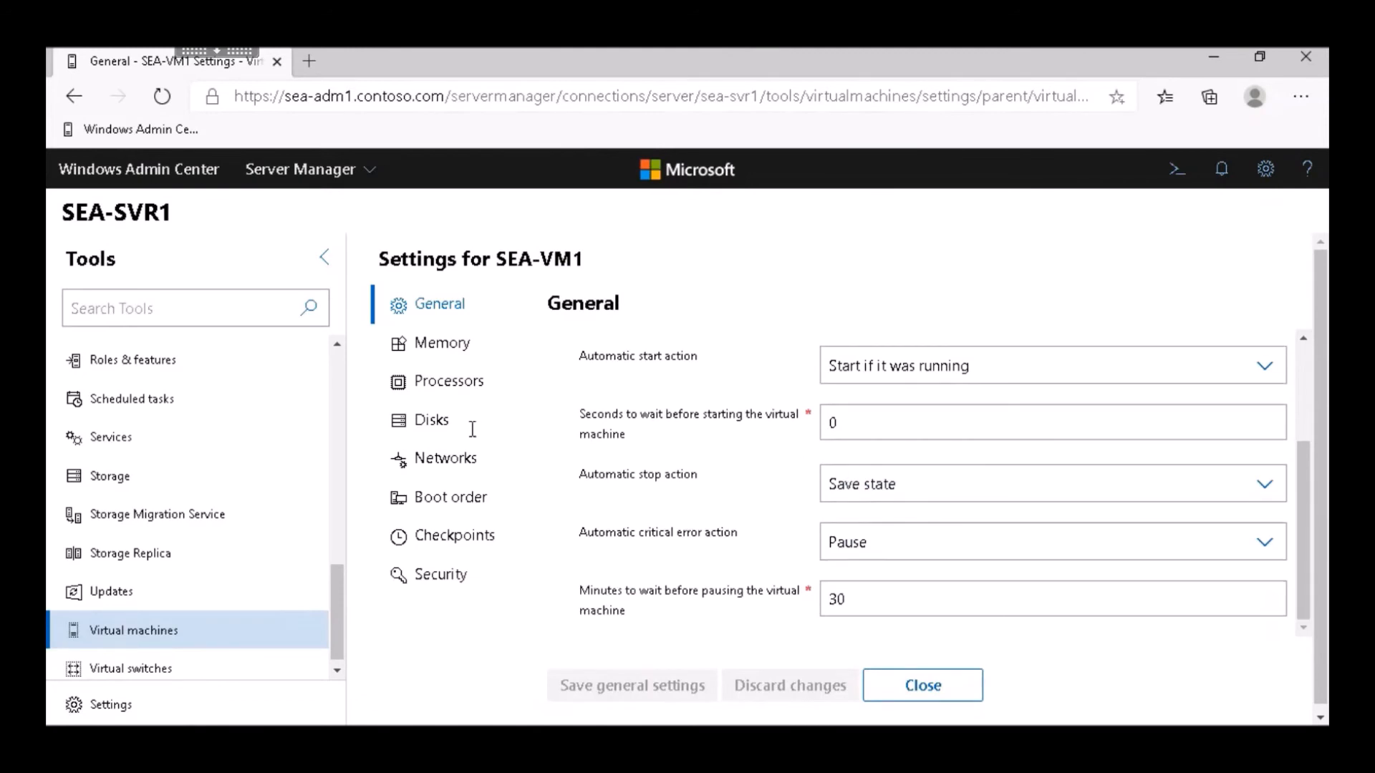
click(433, 421)
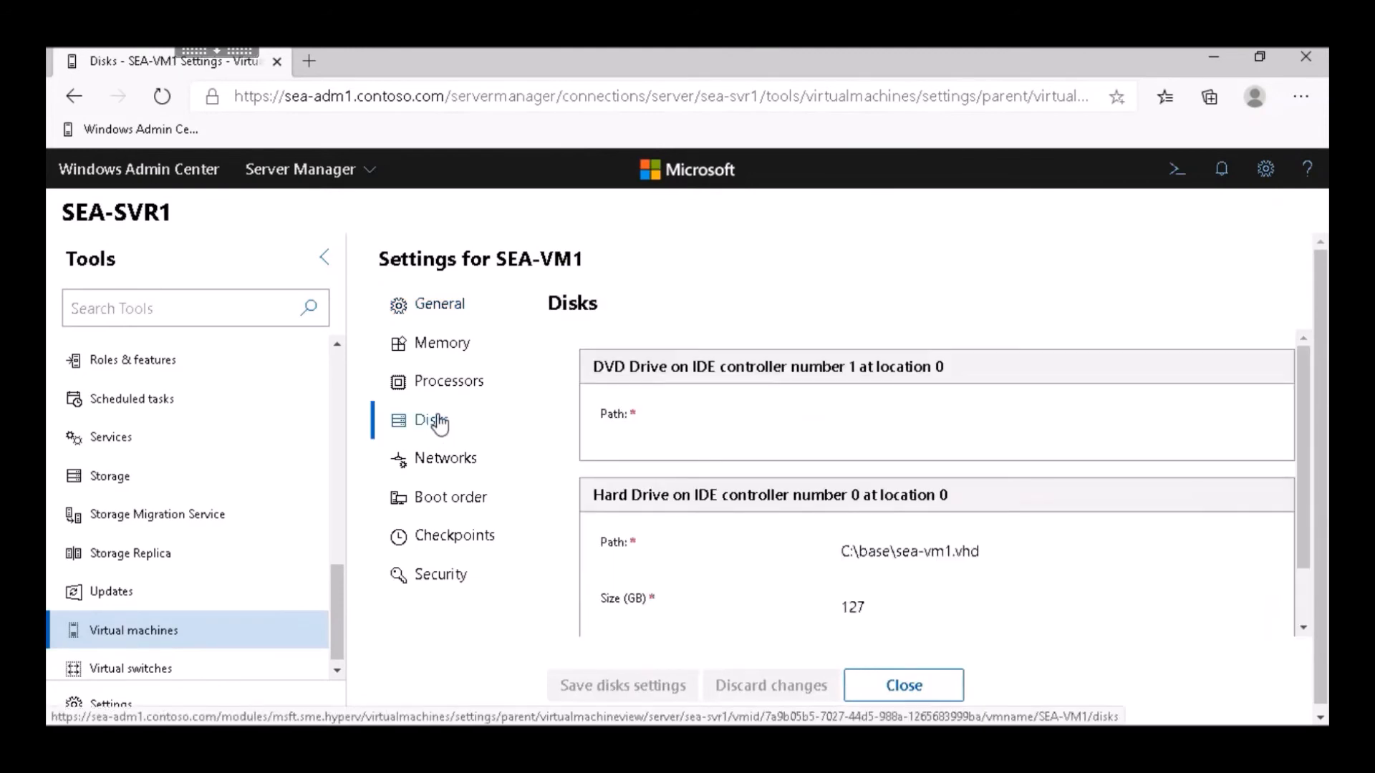
scroll(942, 446, down, 1)
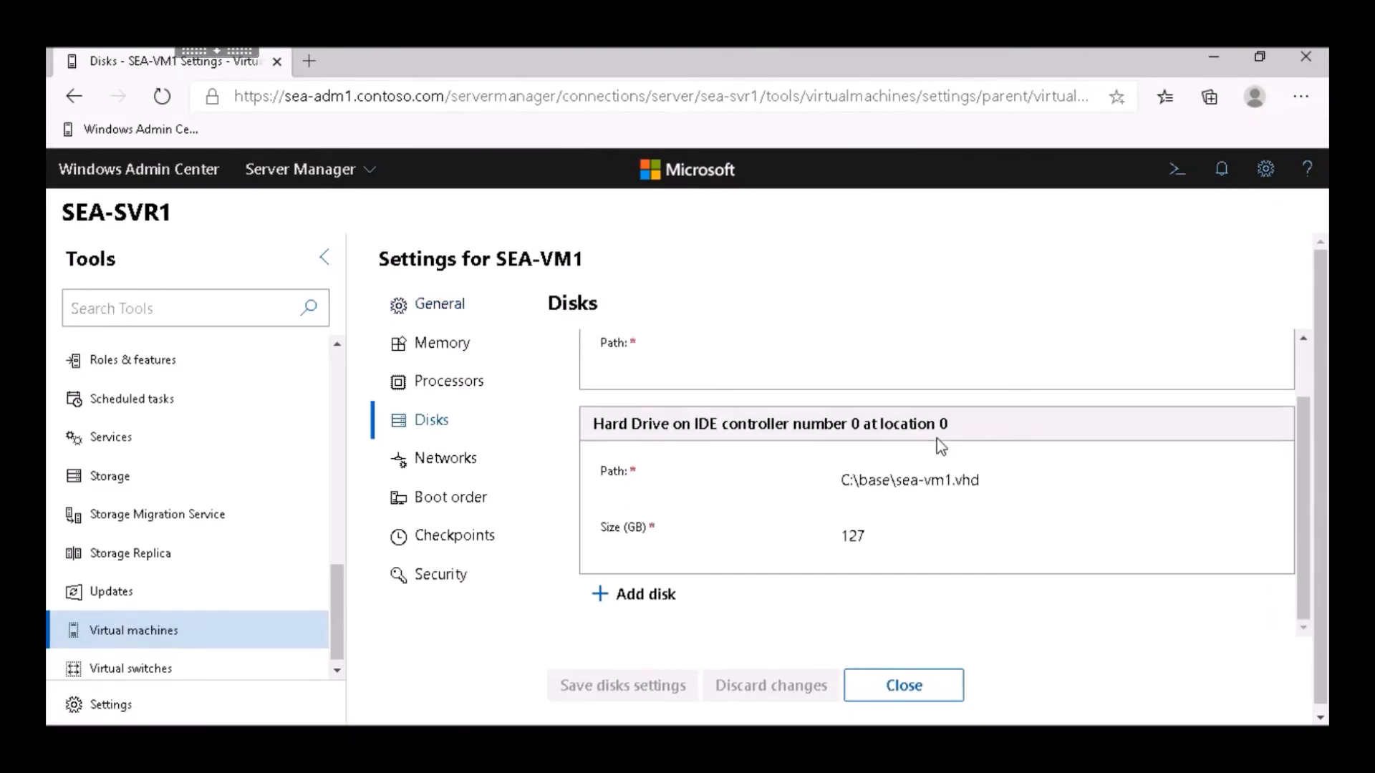
scroll(941, 446, down, 1)
scroll(756, 602, up, 1)
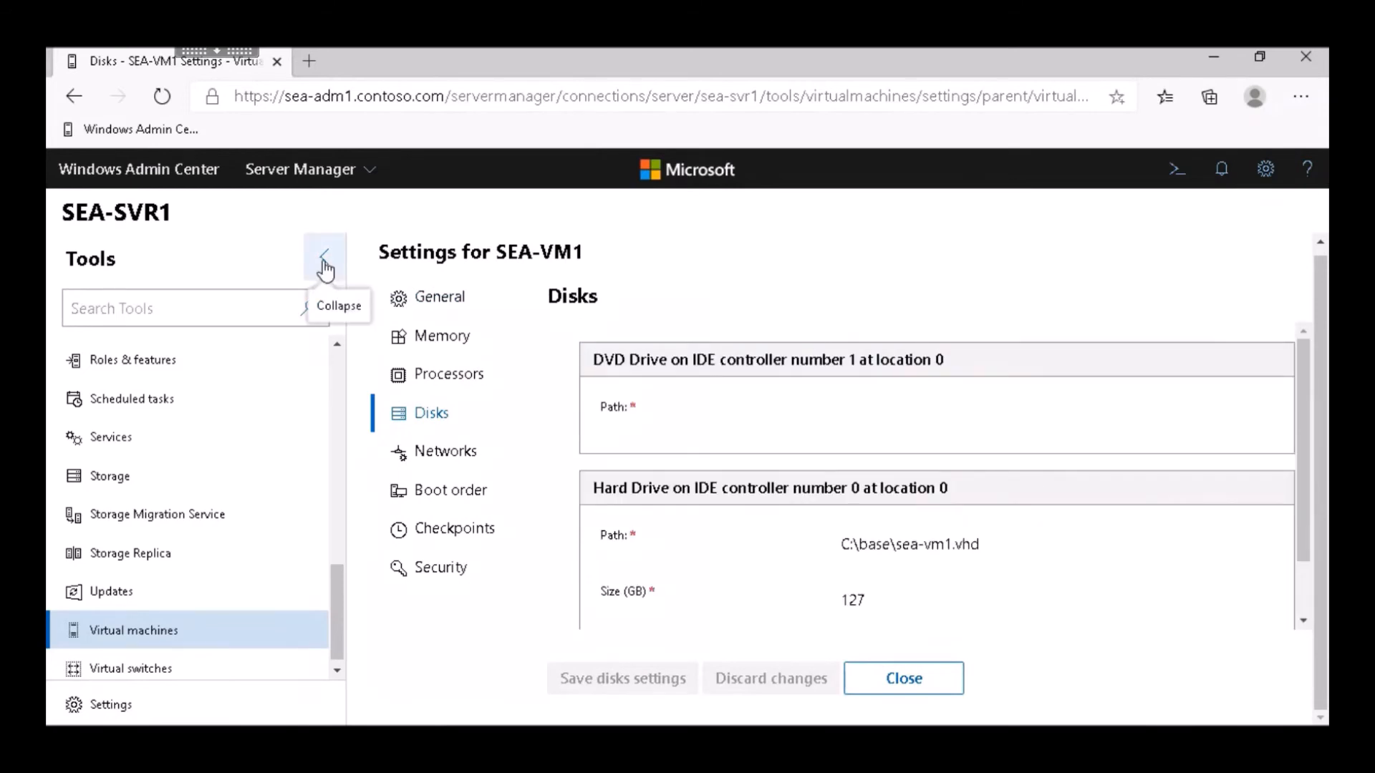
click(324, 271)
Try adding an empty 5 GB virtual hard disk to SEA-VM1, remove the extra new disk entry, and discard the disk changes.
scroll(471, 549, down, 1)
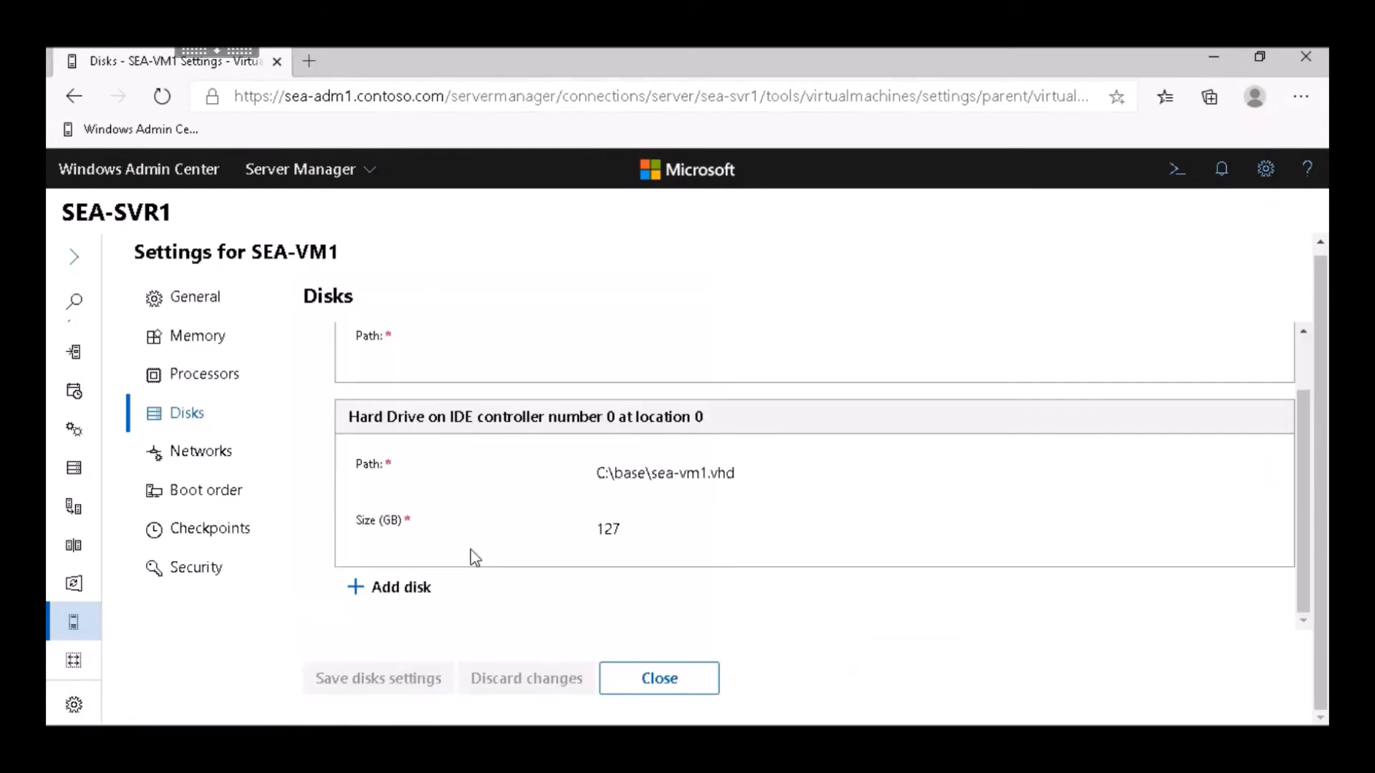
click(402, 592)
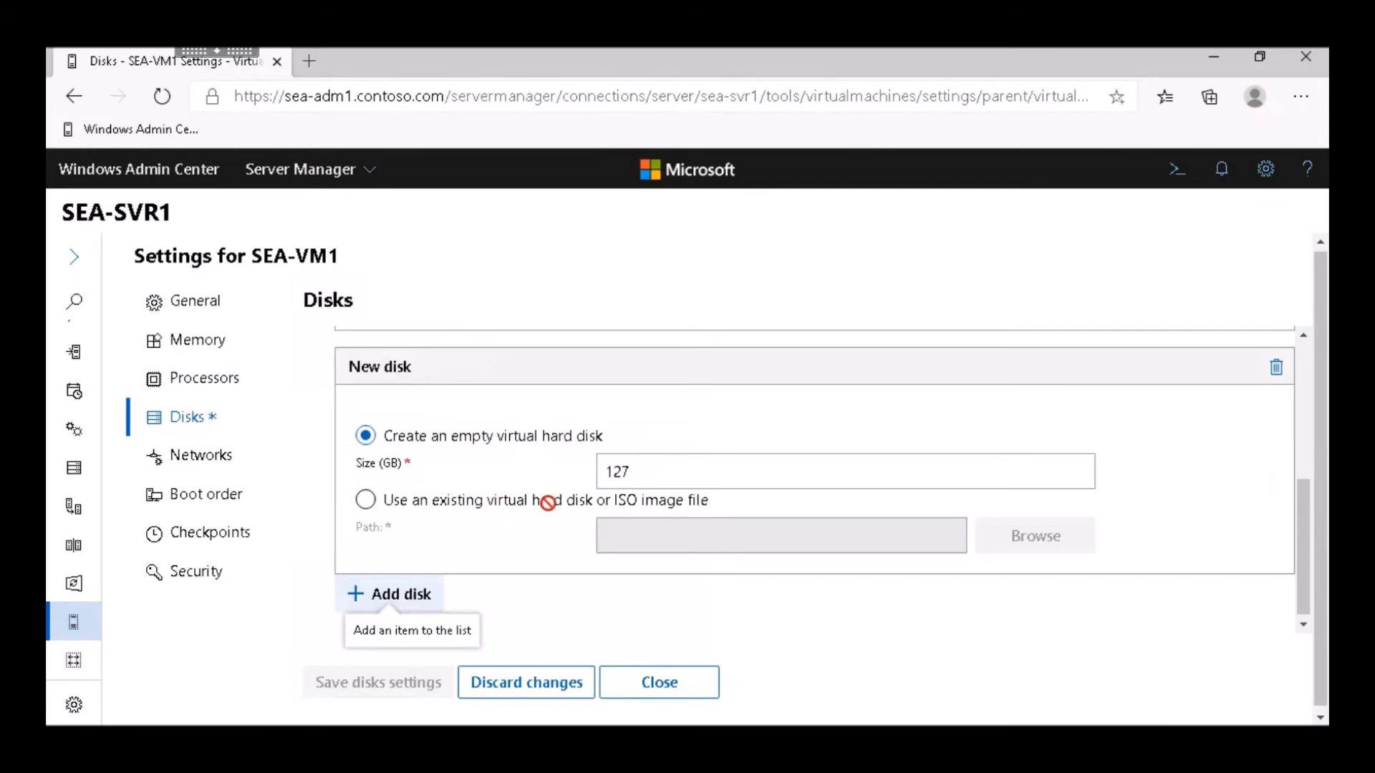
drag(634, 471, 573, 482)
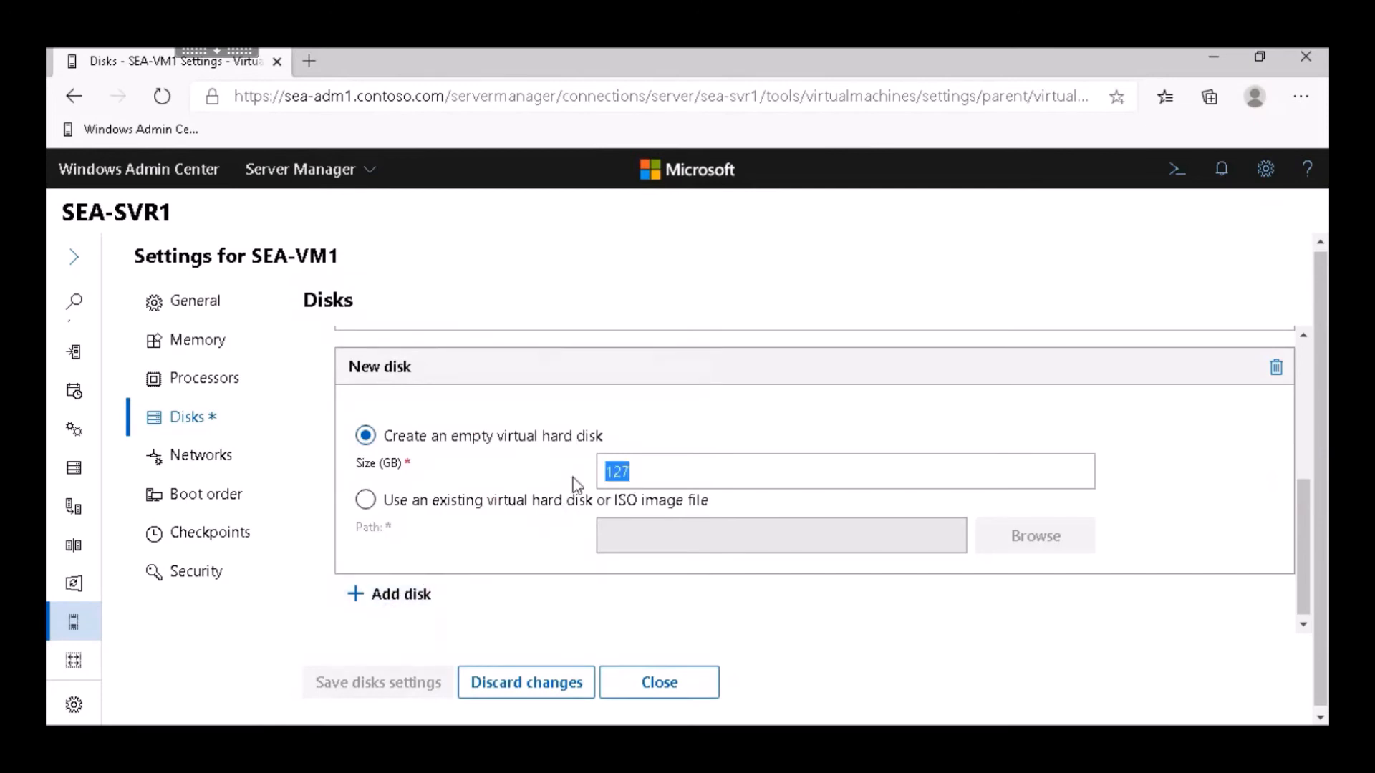
text(5)
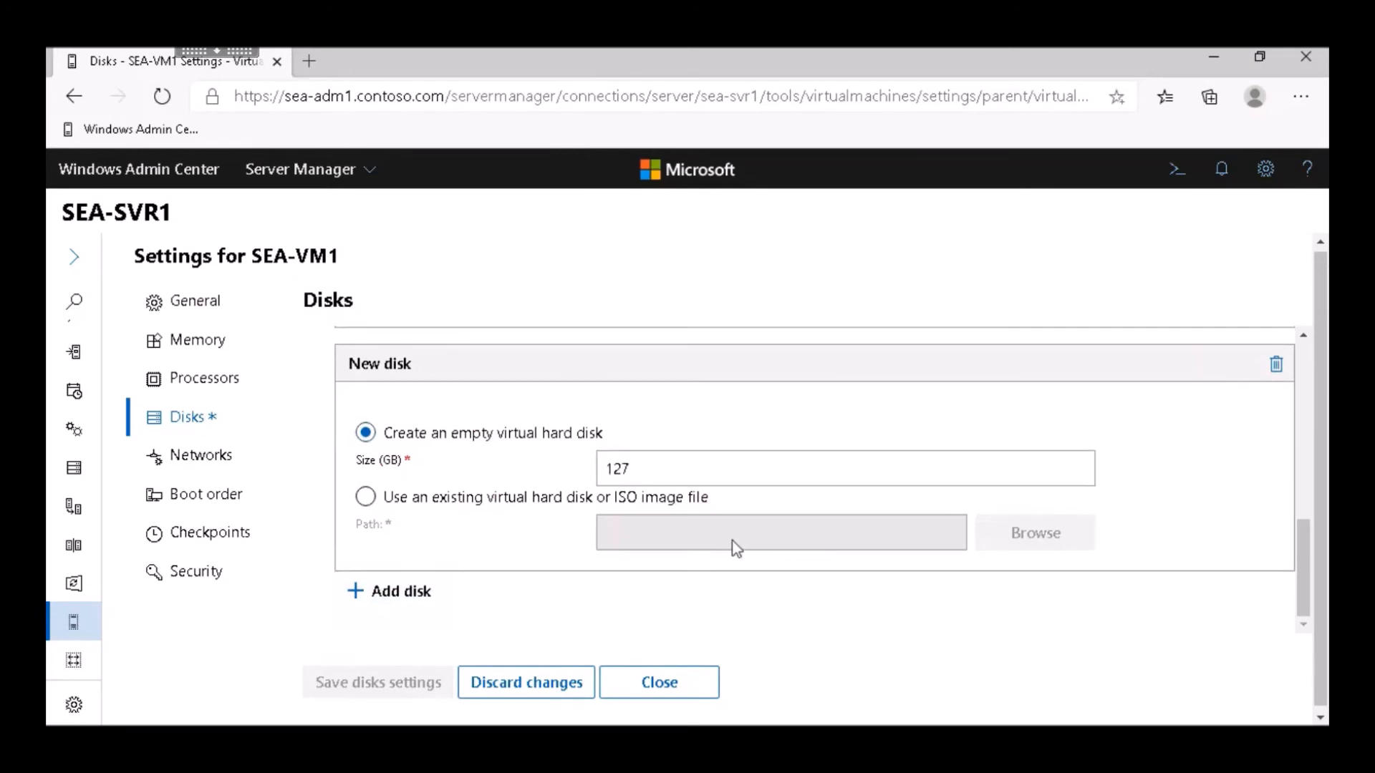
scroll(732, 540, up, 2)
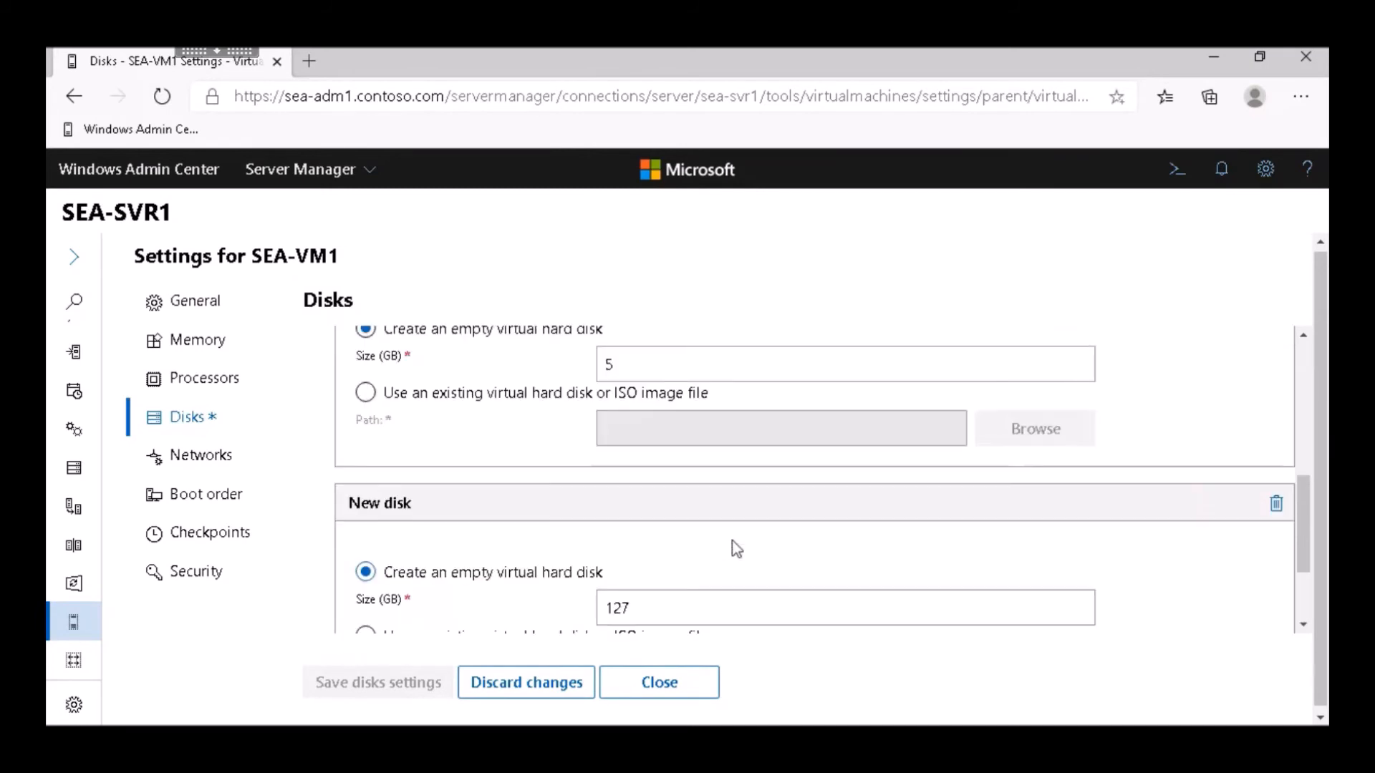
click(1277, 505)
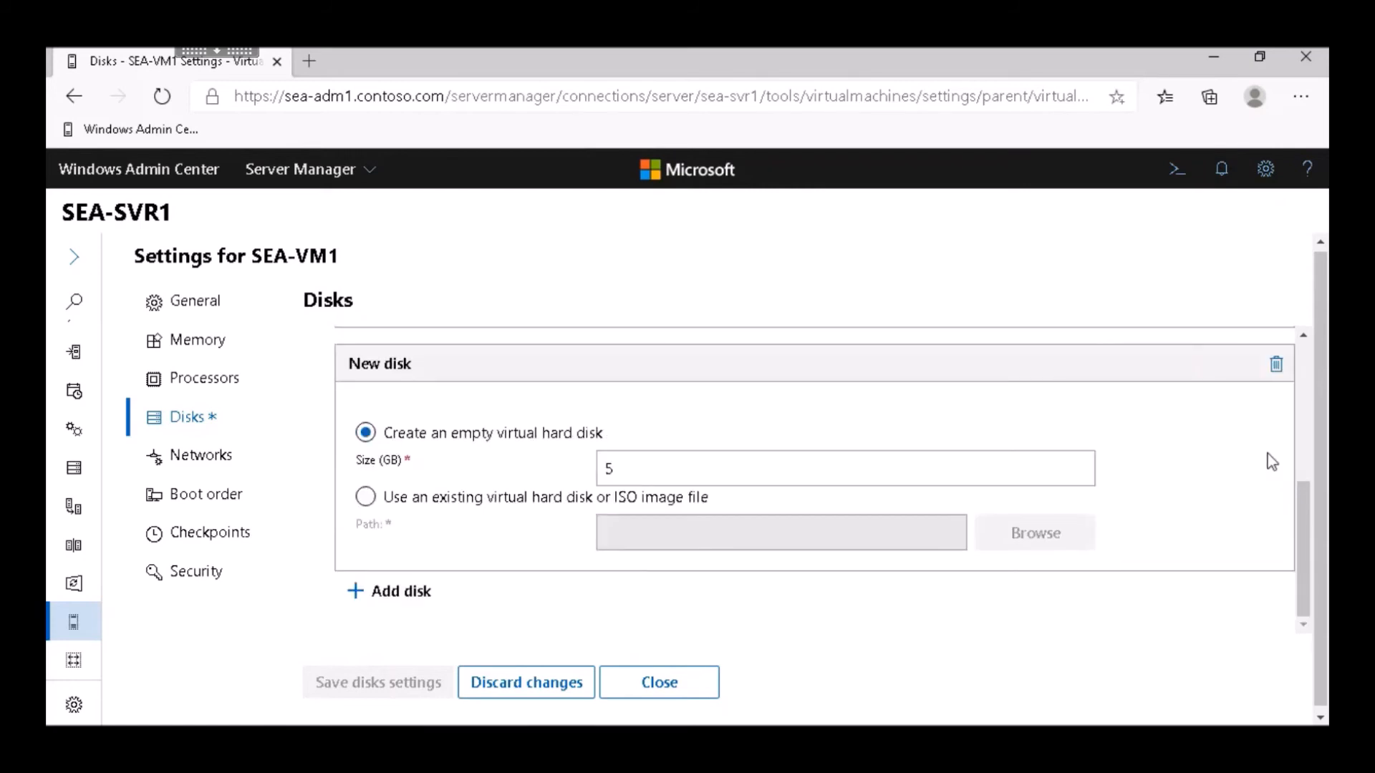
click(572, 692)
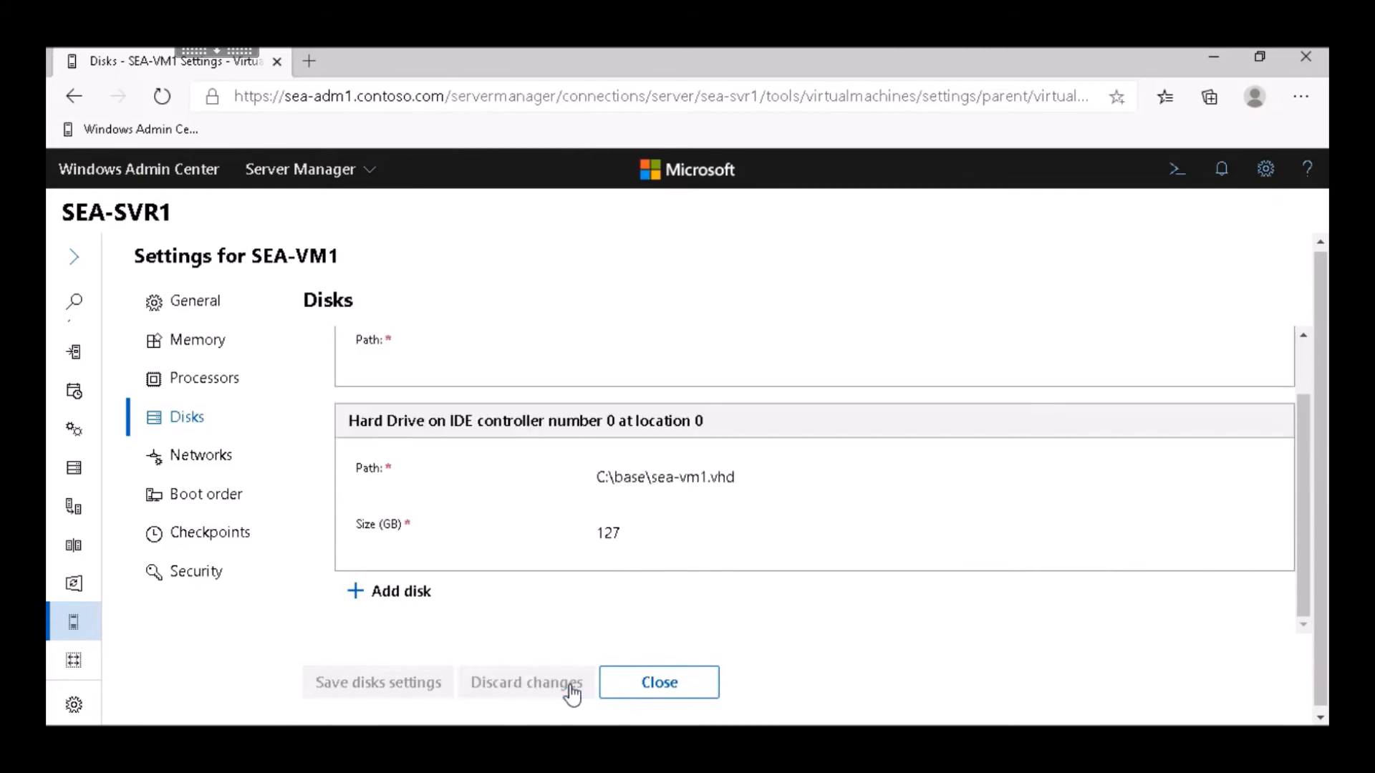
Examine the general, memory, processor and network settings of SEA-VM1.
scroll(666, 582, up, 2)
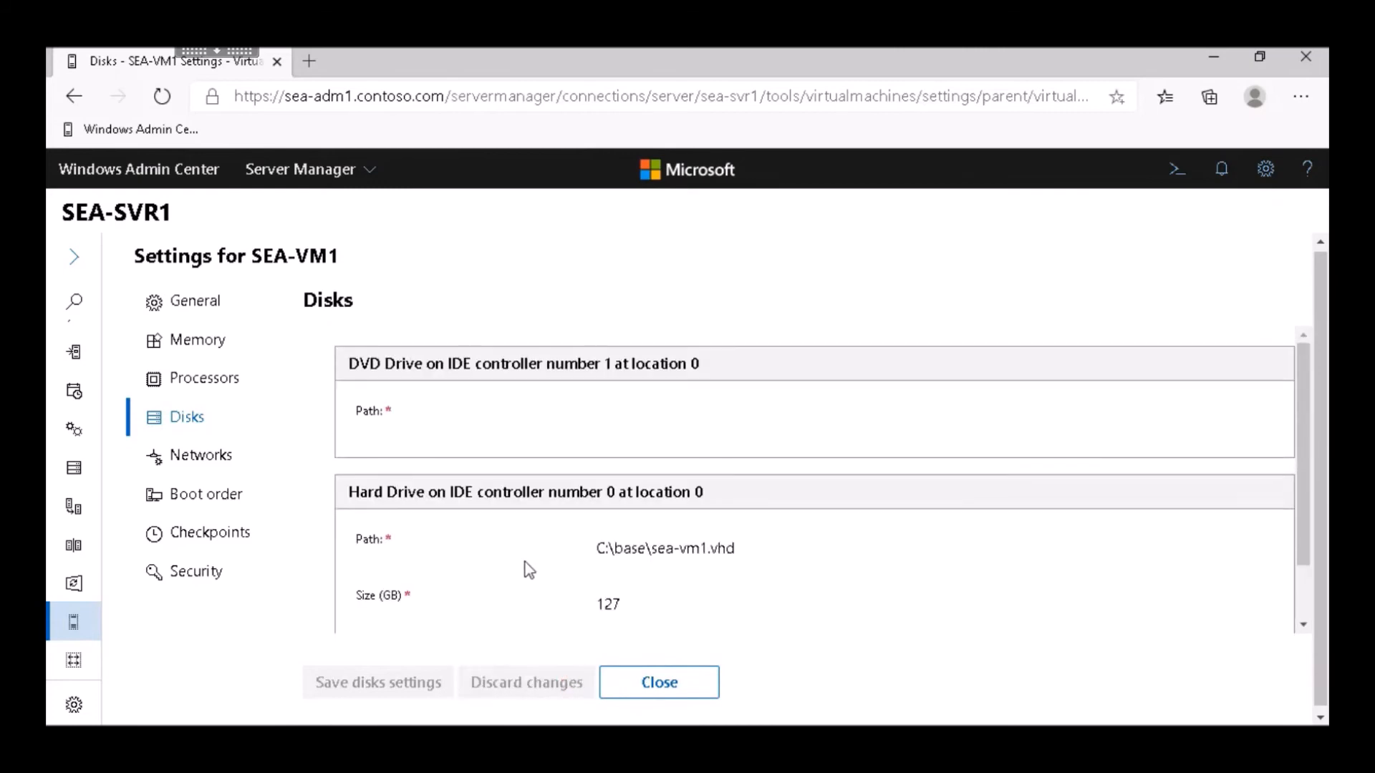
click(195, 306)
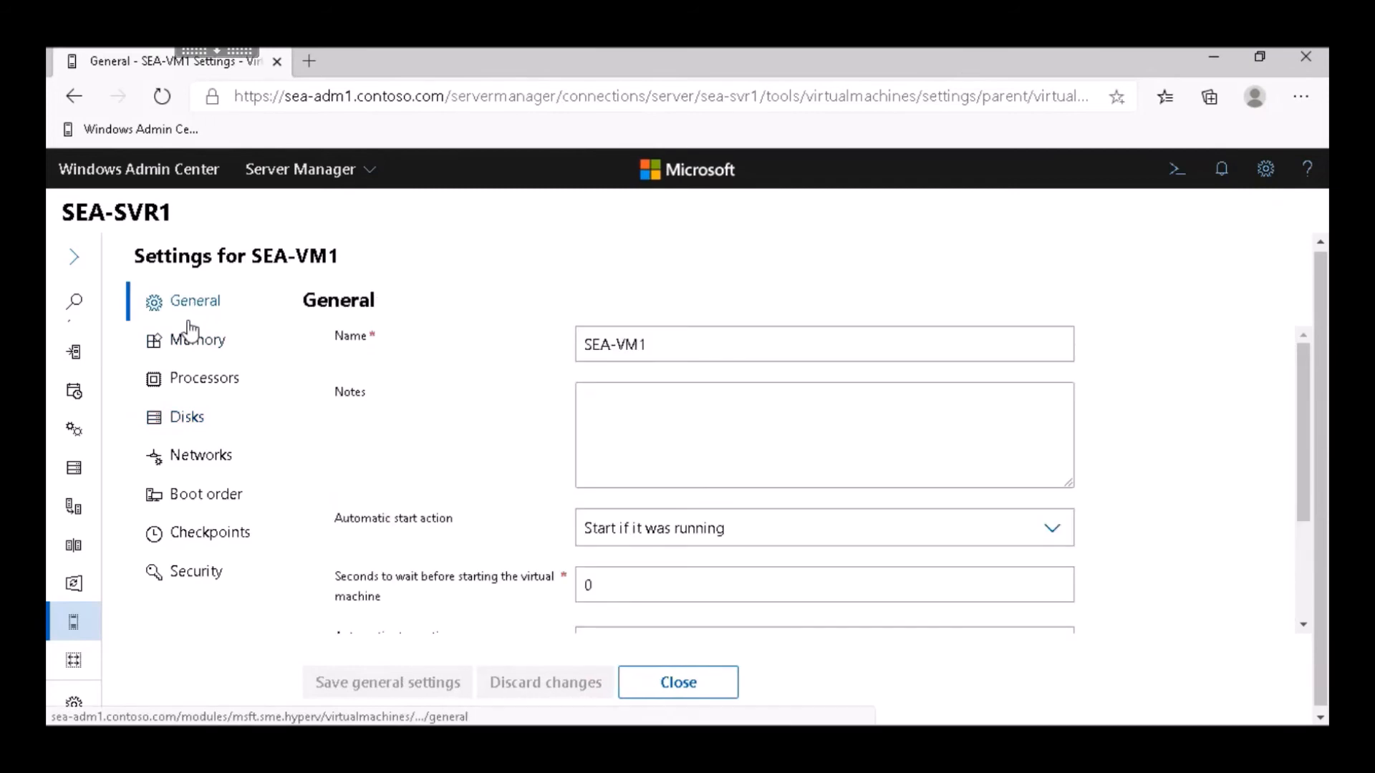
click(171, 342)
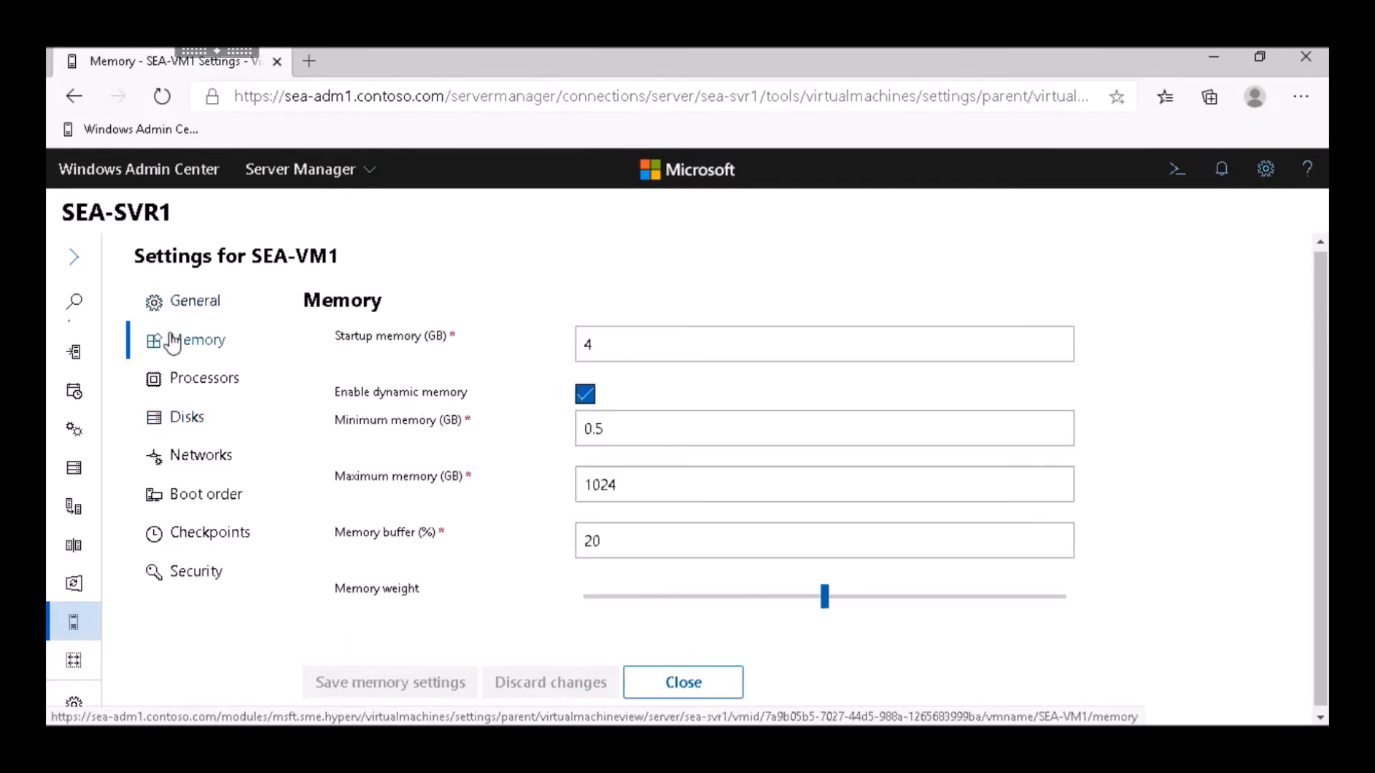
click(175, 382)
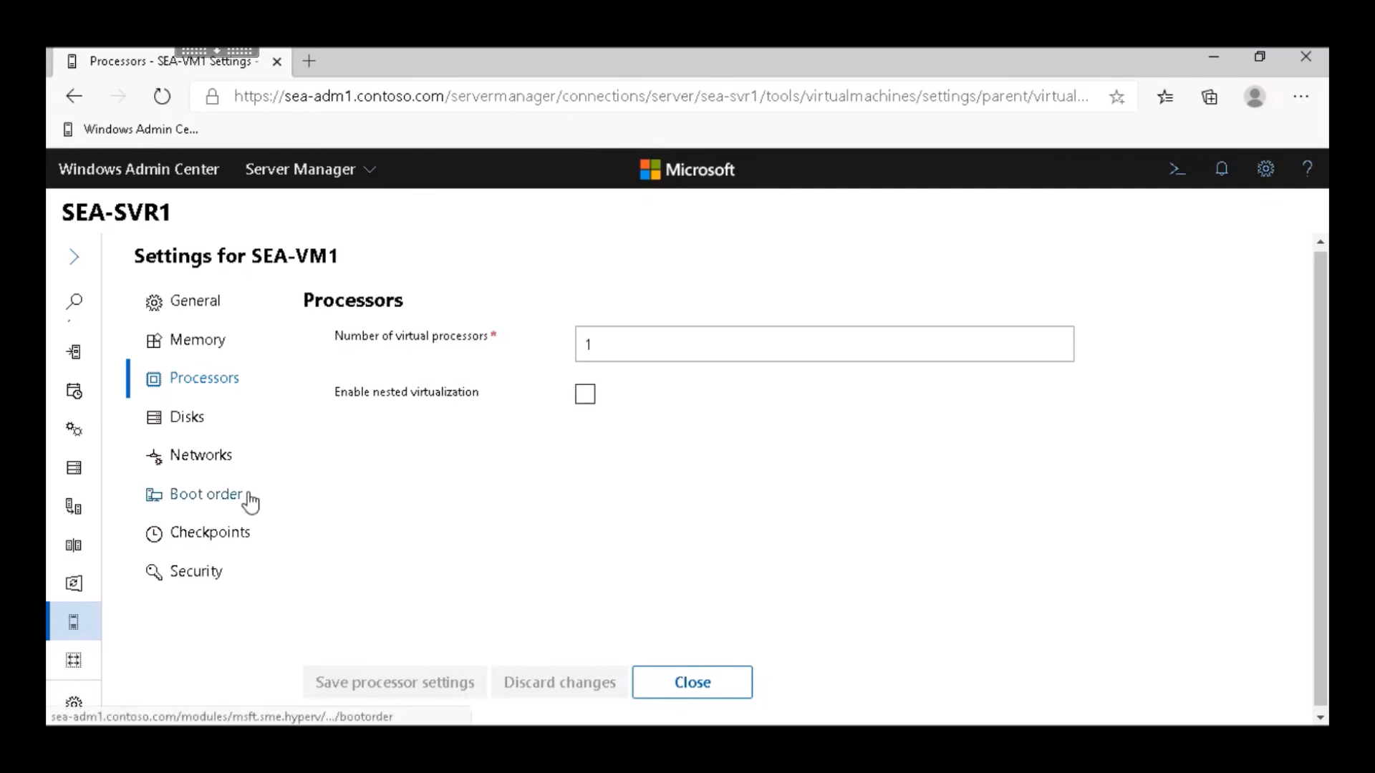
click(188, 461)
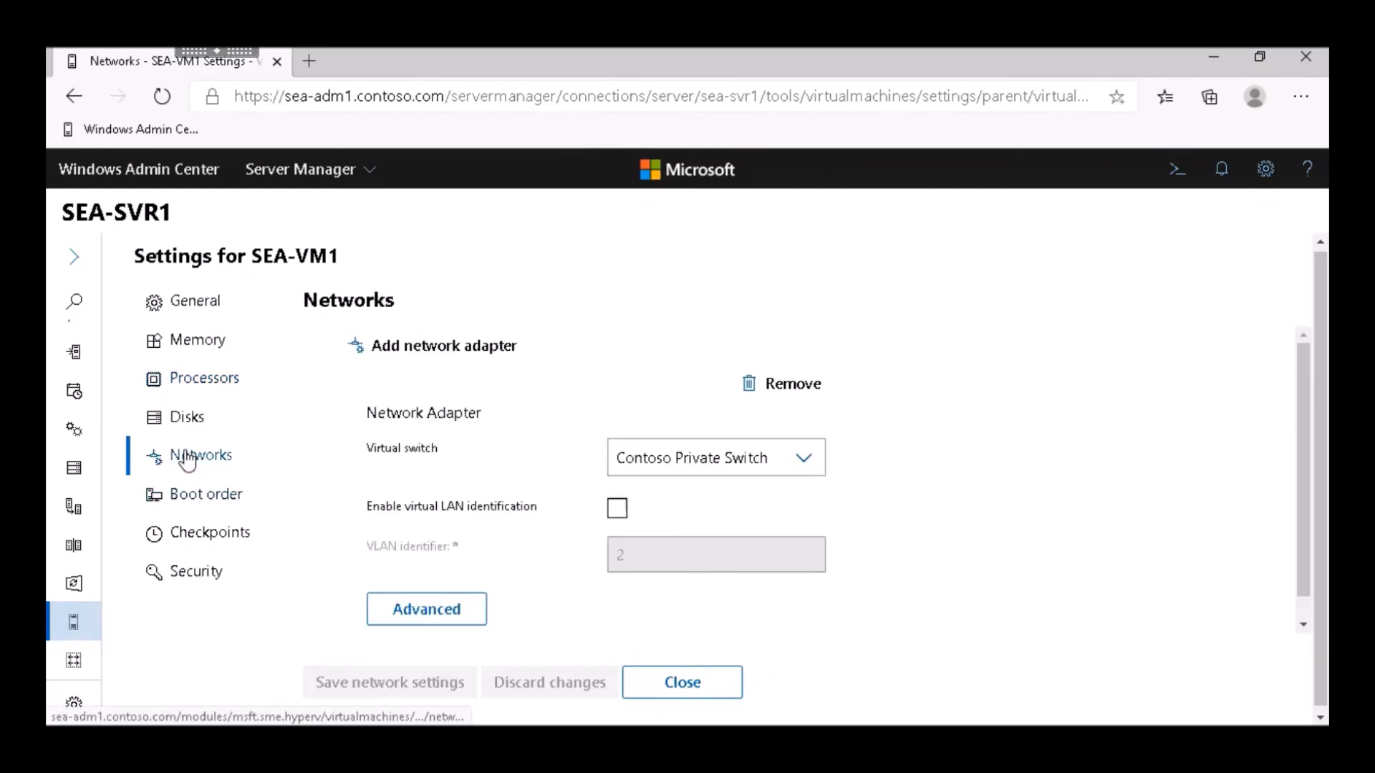